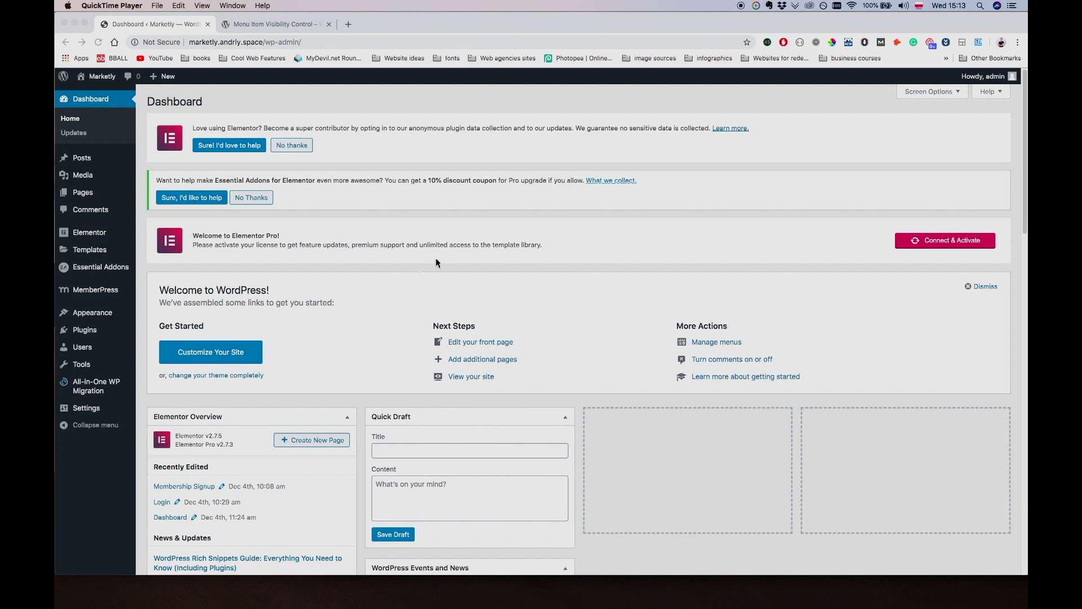
Step: Look over the Menu Item Visibility Control plugin page, then return to the admin dashboard
left_click(403, 291)
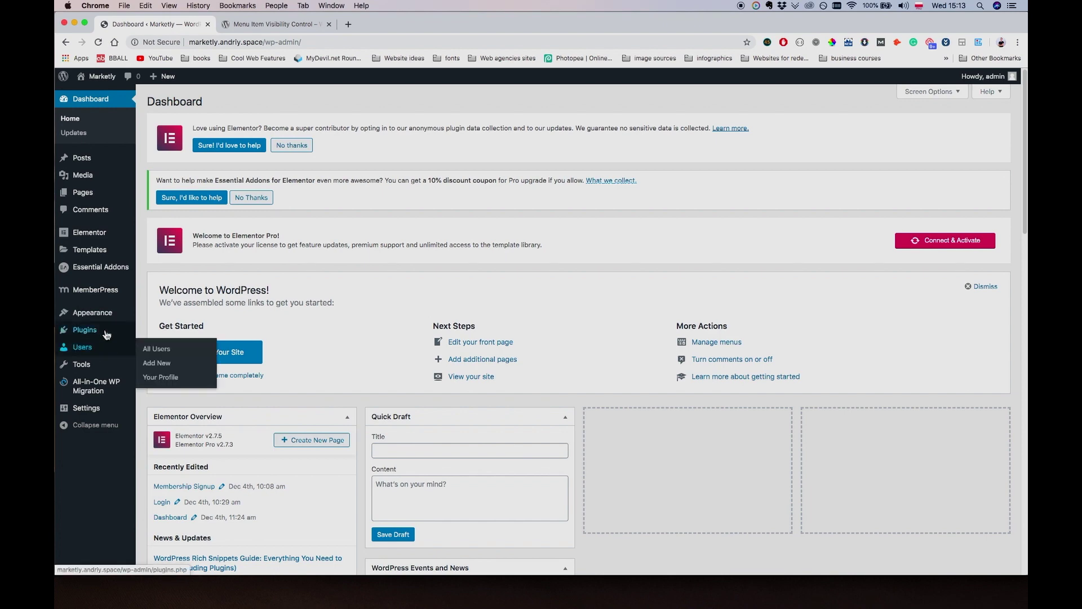
left_click(271, 23)
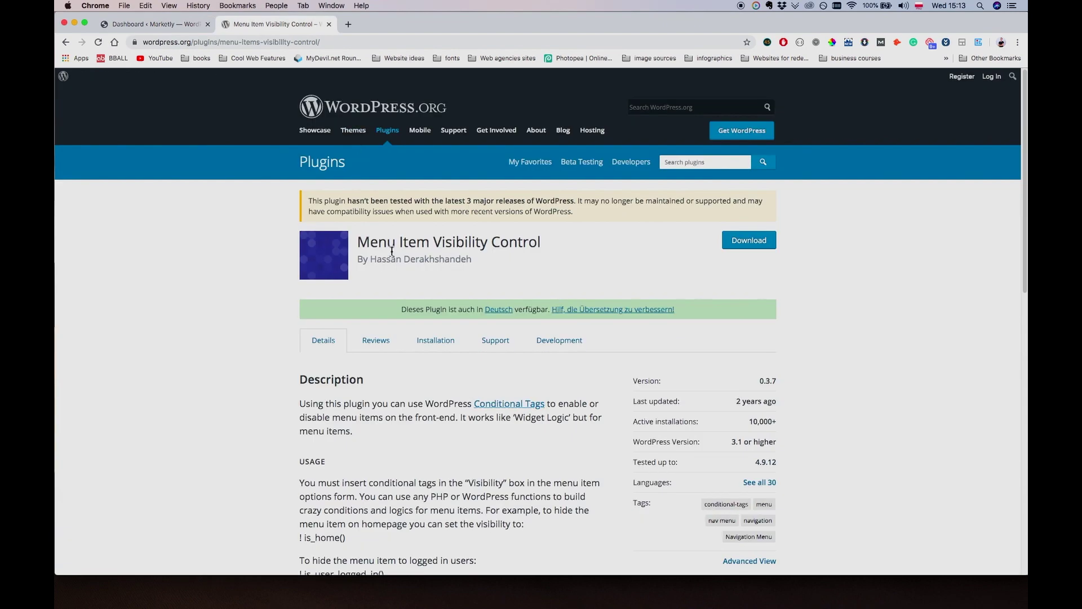
left_click_drag(358, 246, 550, 244)
scroll(550, 282, "down", 5)
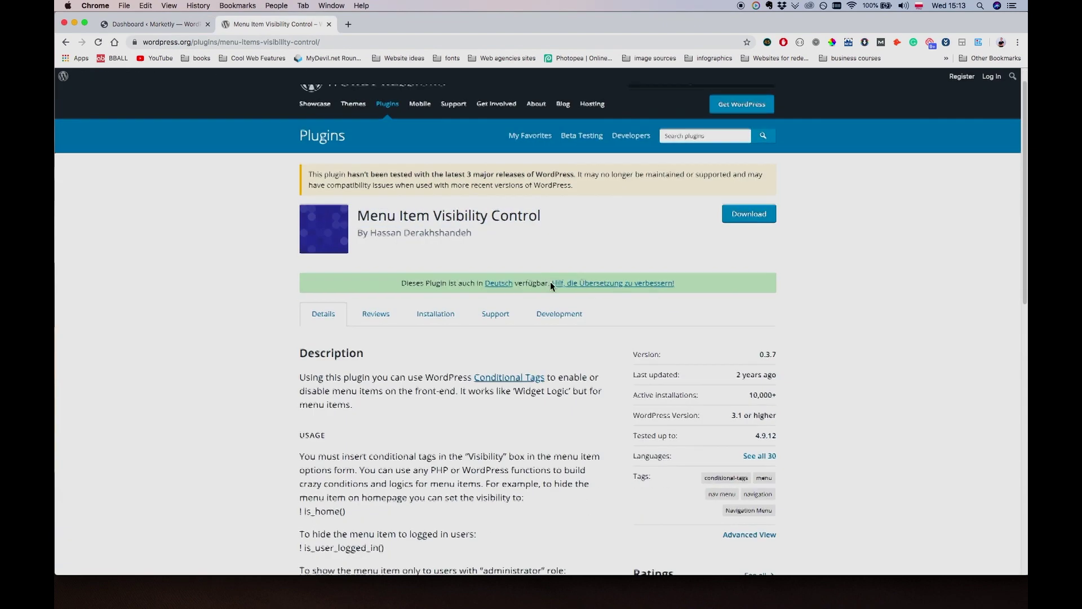
scroll(499, 363, "down", 8)
scroll(498, 363, "up", 20)
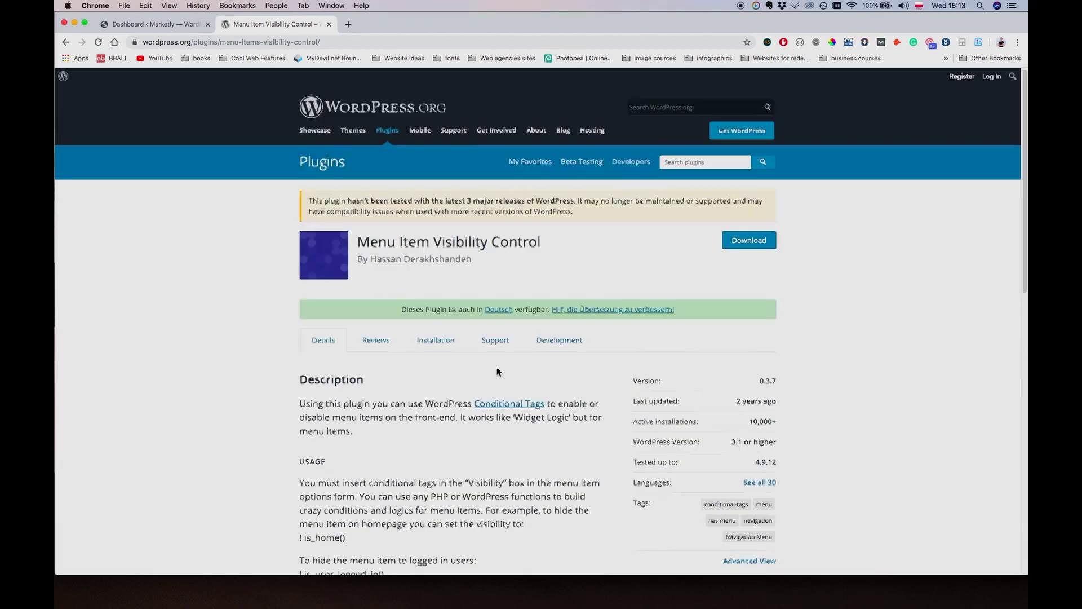
left_click(162, 23)
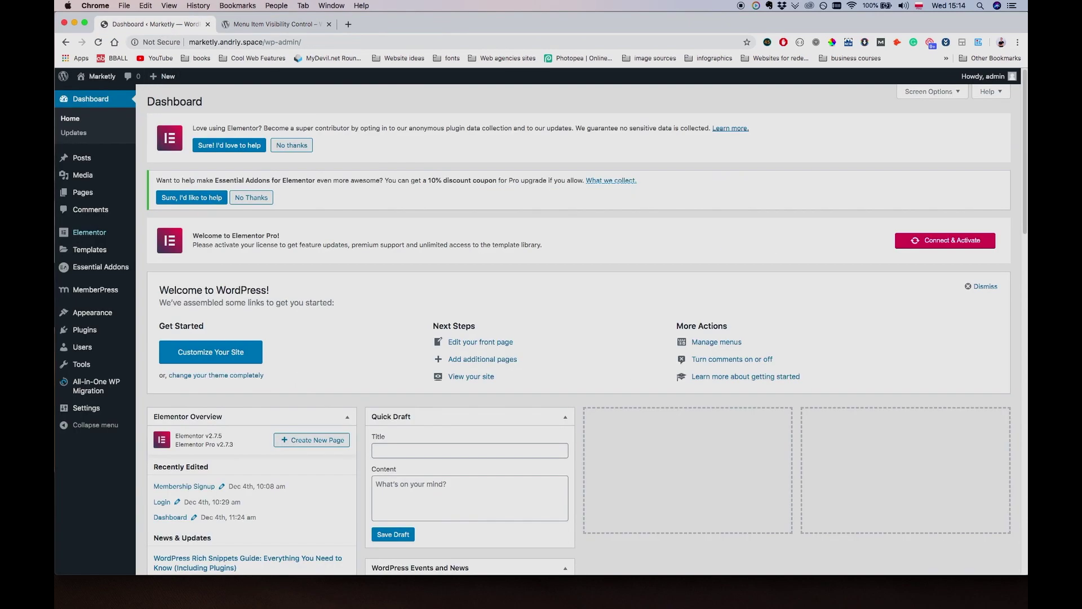
Step: Search Add Plugins for 'Menu Item Visibility Control', copying the name from its wordpress.org page
mouse_move(107, 336)
left_click(161, 345)
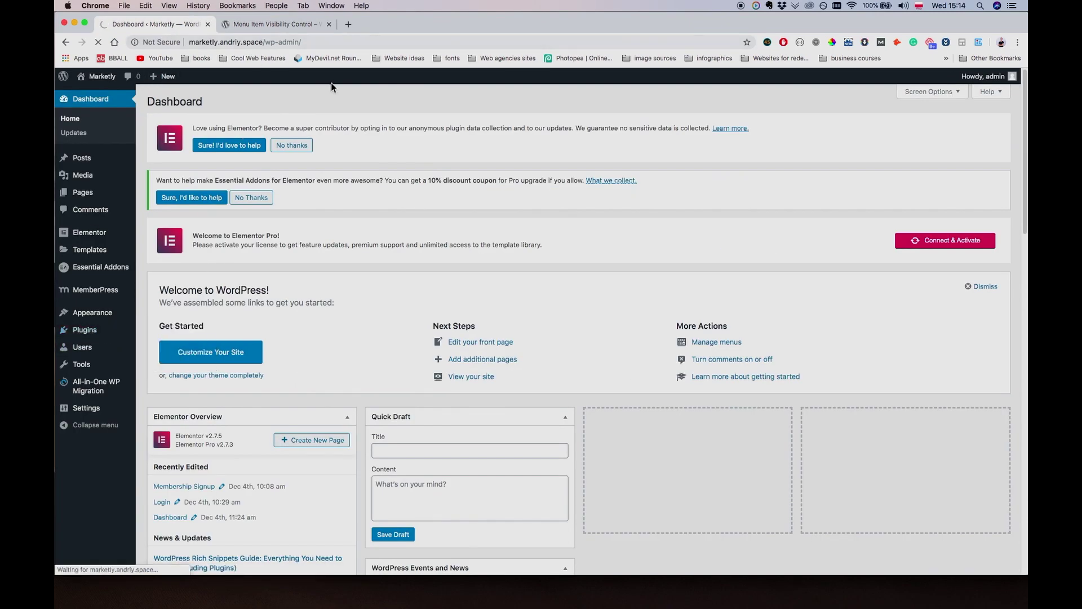
left_click(299, 24)
left_click_drag(369, 237, 527, 225)
key("super+c")
left_click(125, 25)
left_click(919, 289)
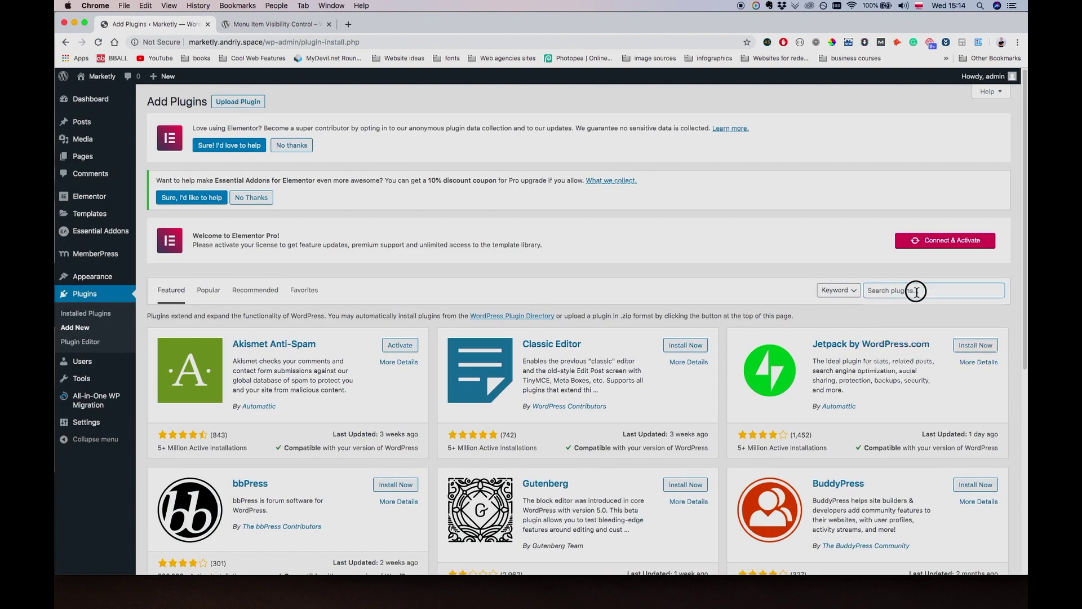
key("super+v")
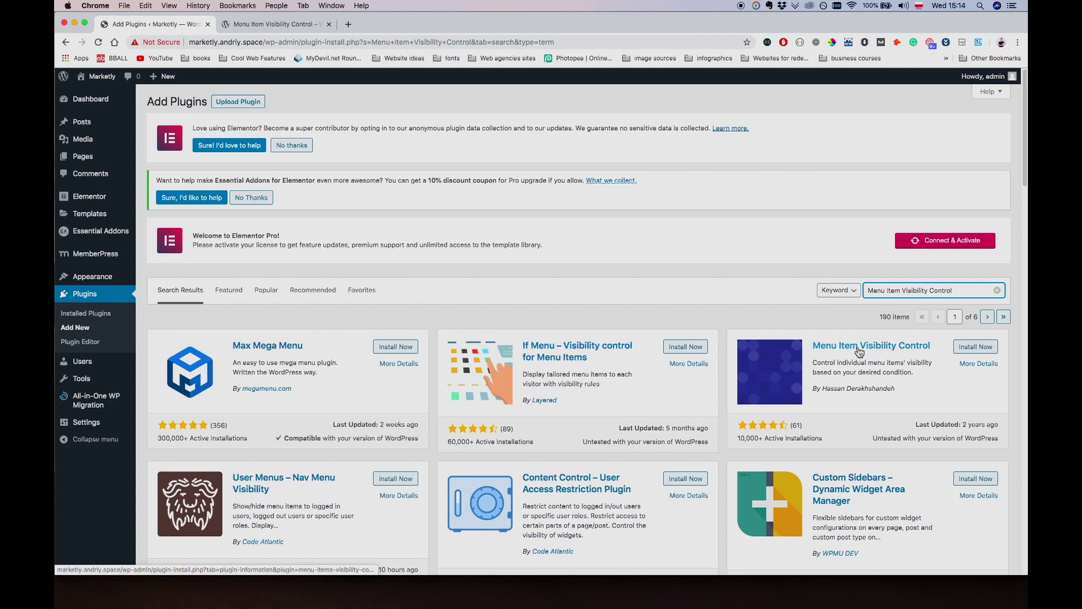
Step: Install and activate the Menu Item Visibility Control plugin from the search results
left_click(275, 24)
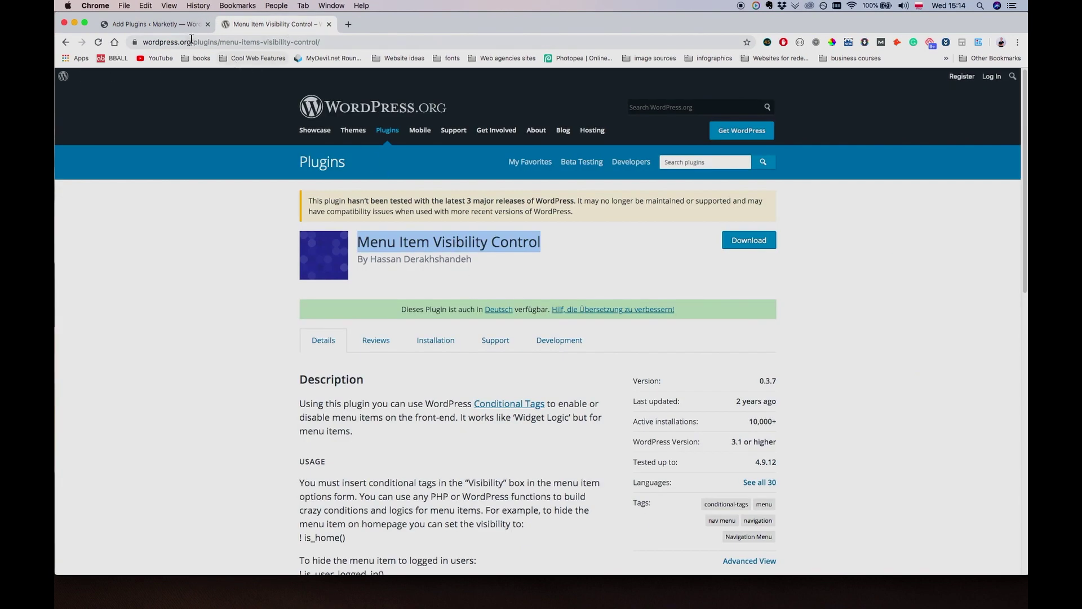
left_click(169, 24)
left_click(966, 347)
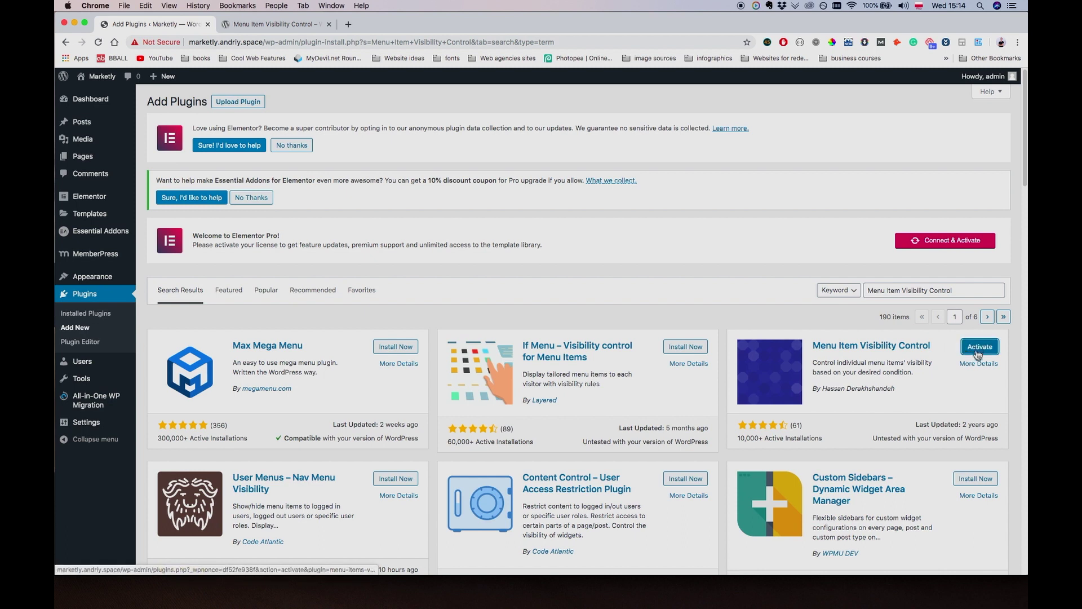
left_click(979, 349)
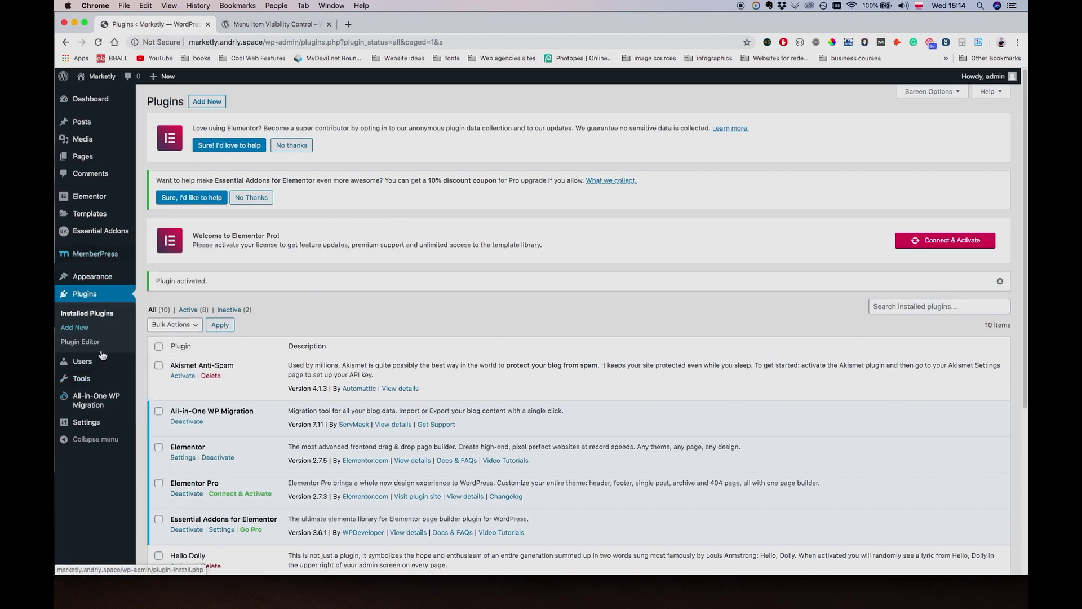
Step: In the menu editor, change Membership Signup's navigation label to 'Become A Member'
mouse_move(112, 277)
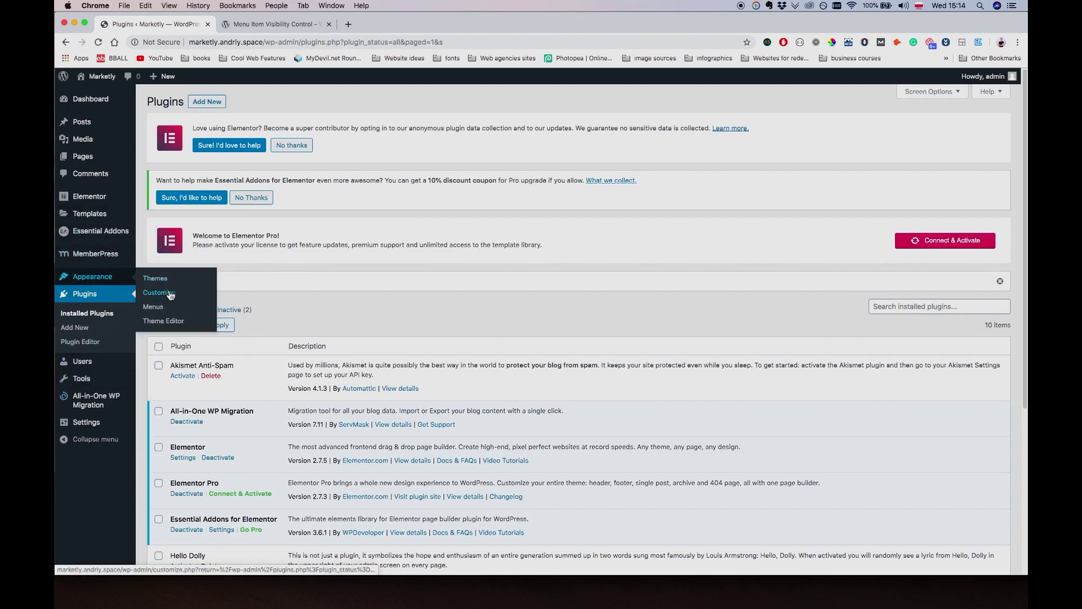
left_click(154, 310)
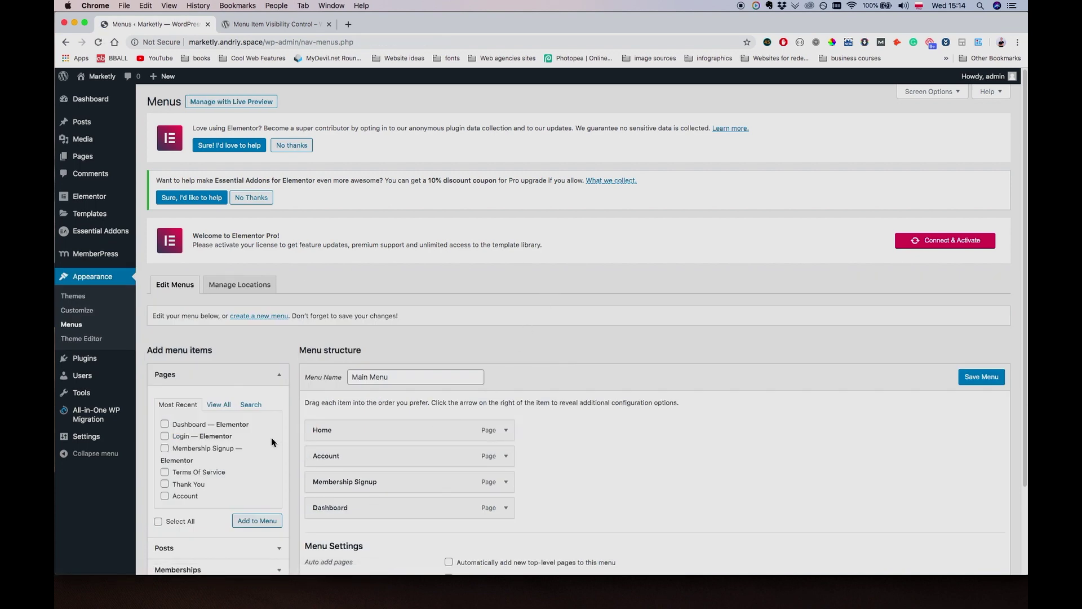
left_click(506, 482)
left_click(390, 518)
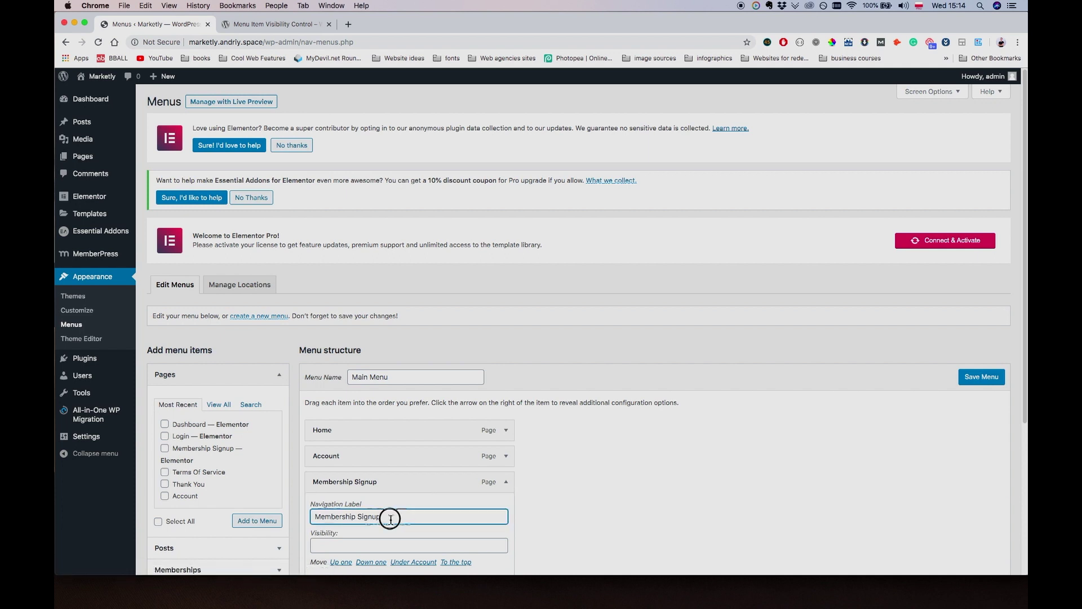
triple_click(391, 517)
type("Become A")
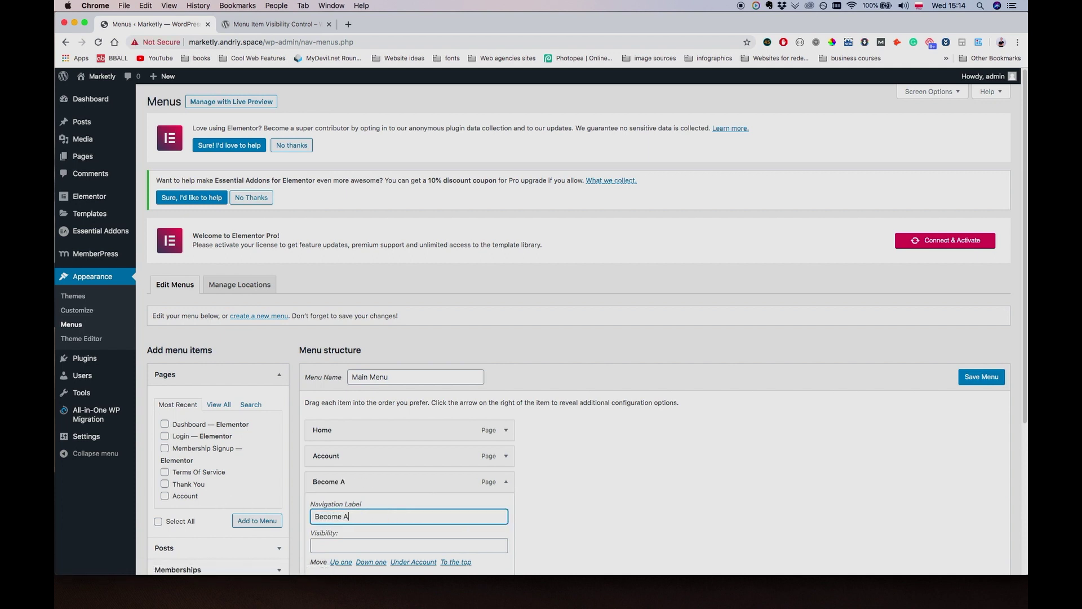
type(" Member")
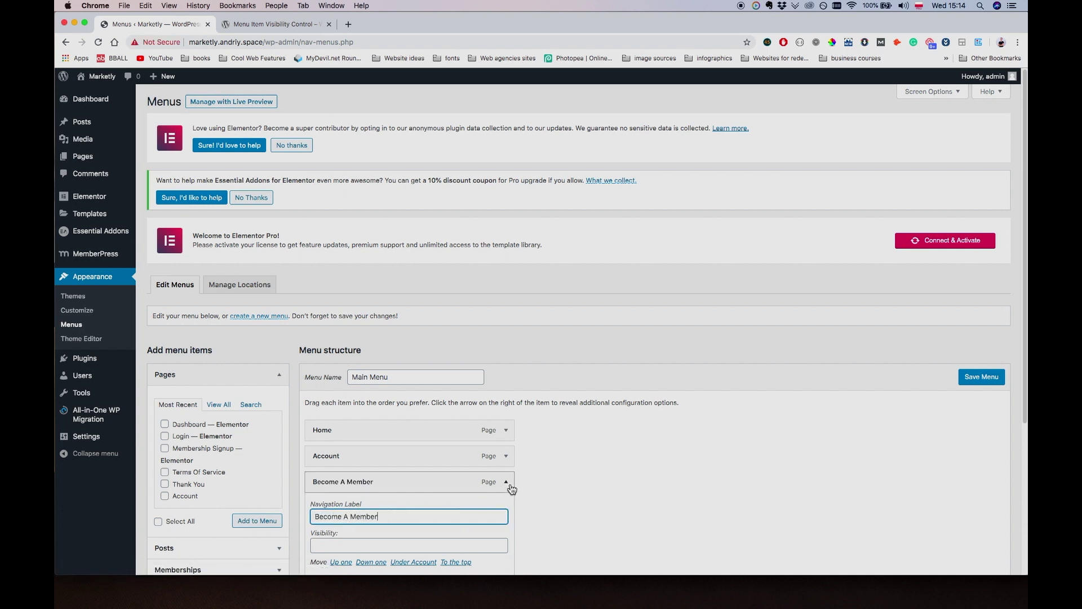
left_click(505, 481)
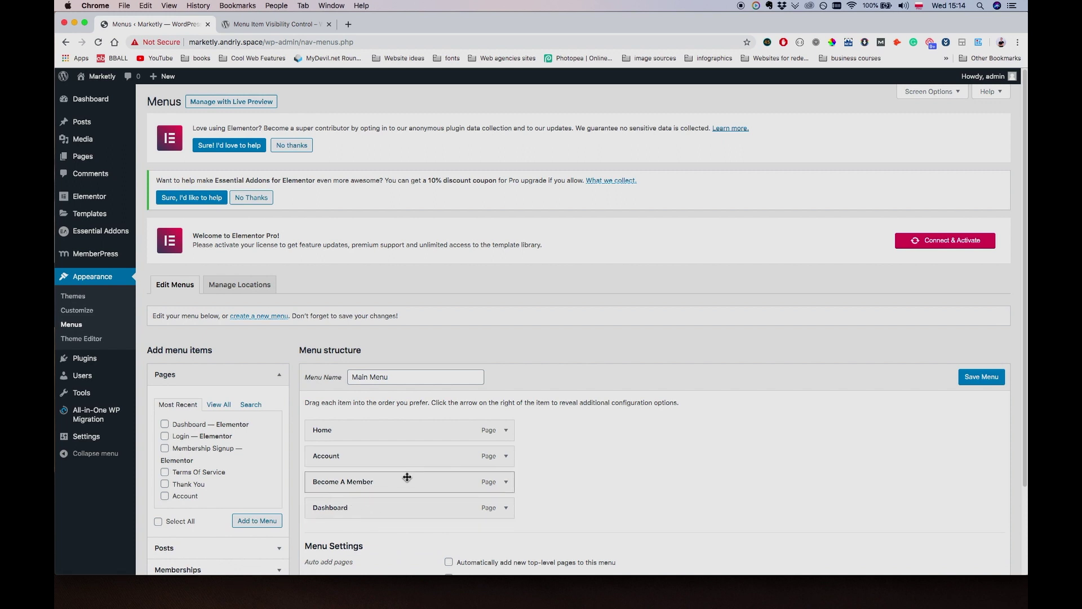
Step: Add the Login page to Main Menu and place it between Become A Member and Dashboard
scroll(190, 481, "down", 3)
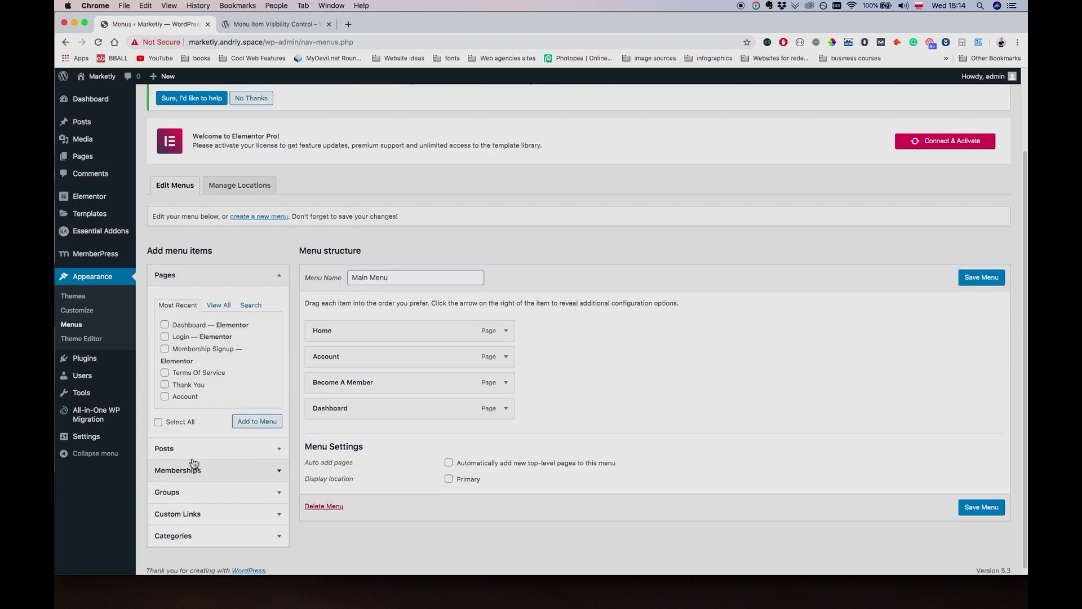
left_click(181, 338)
left_click(271, 427)
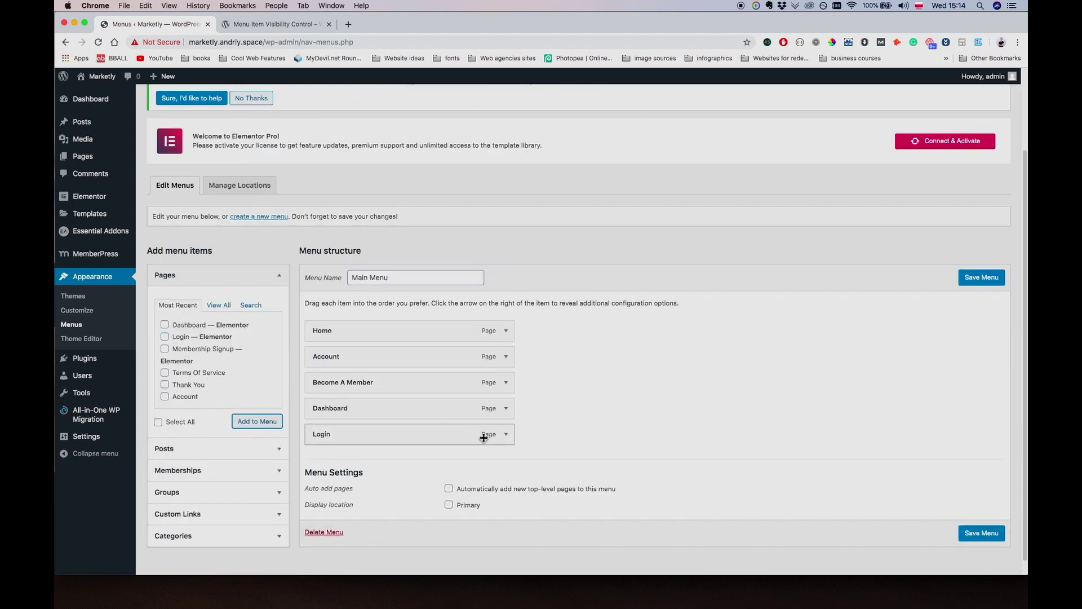
left_click_drag(483, 436, 447, 410)
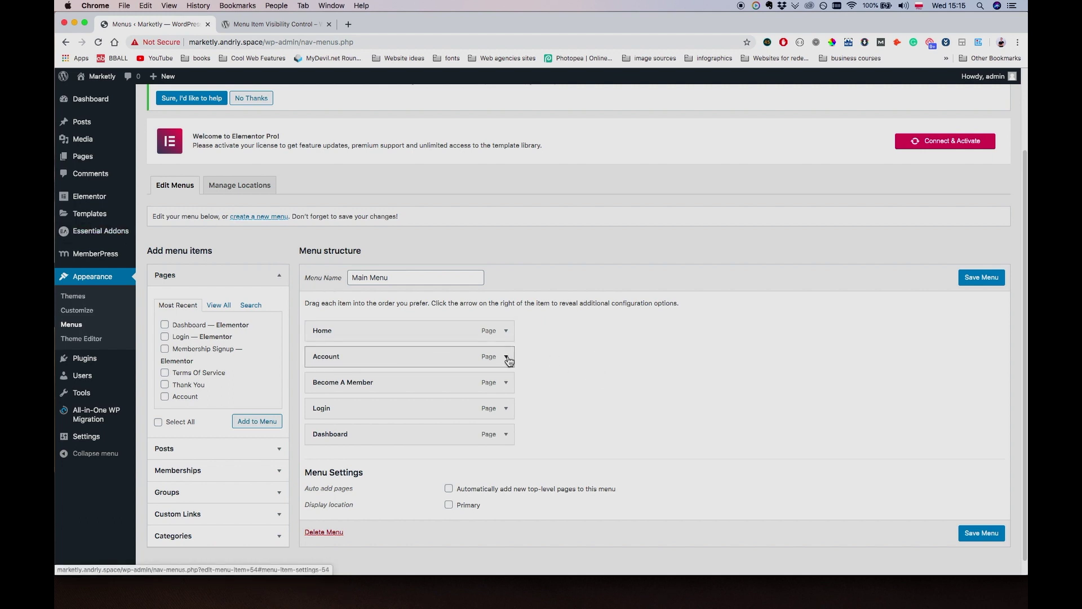
Step: Copy is_user_logged_in() from the plugin instructions into the Account item's Visibility field
left_click(252, 28)
scroll(315, 279, "down", 5)
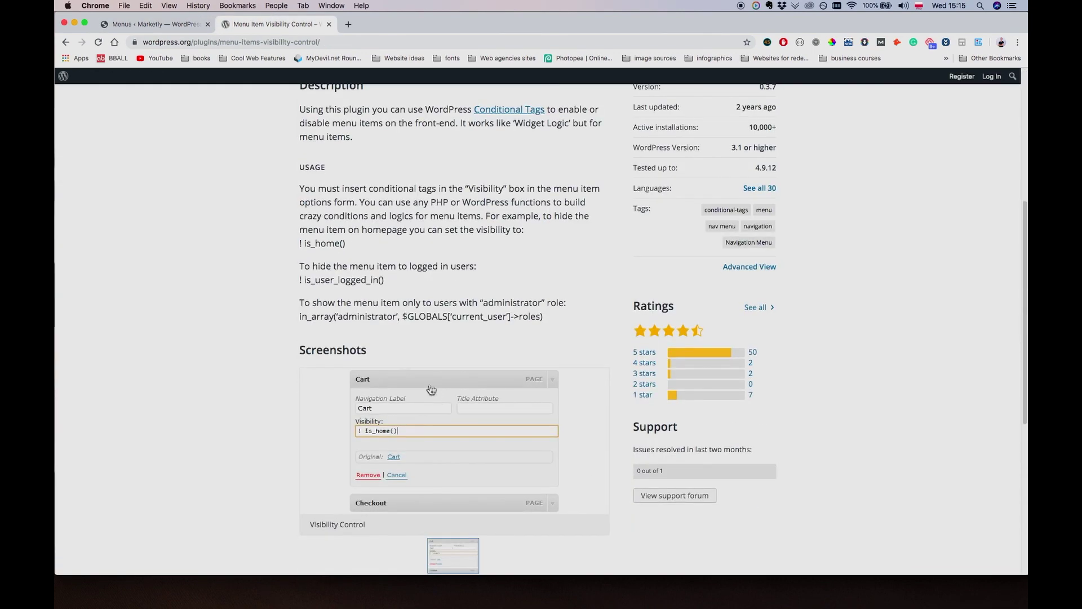
left_click_drag(304, 280, 415, 280)
key("super+c")
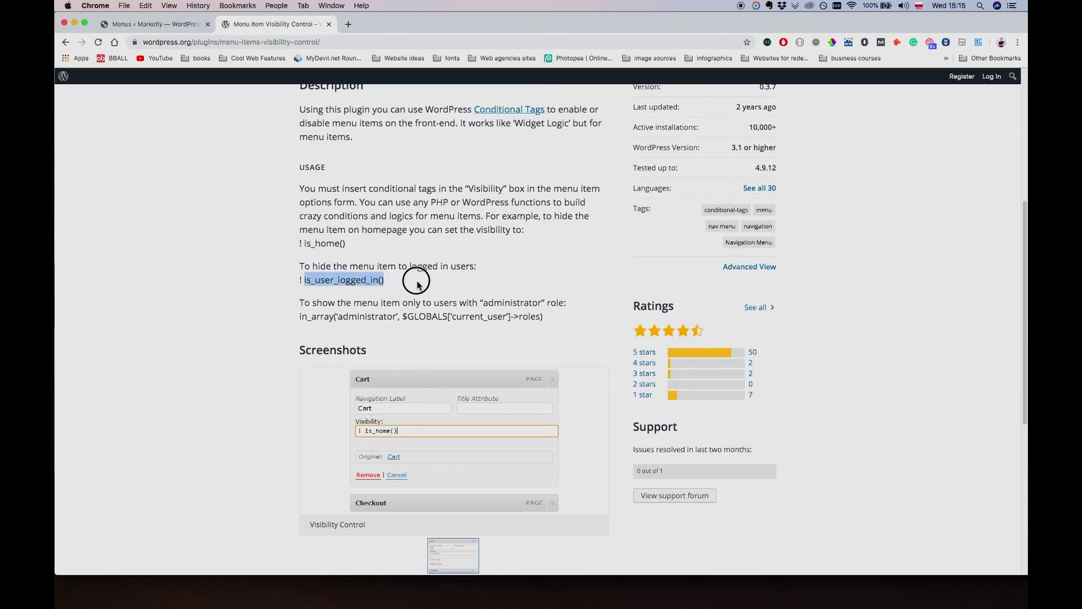
left_click(156, 26)
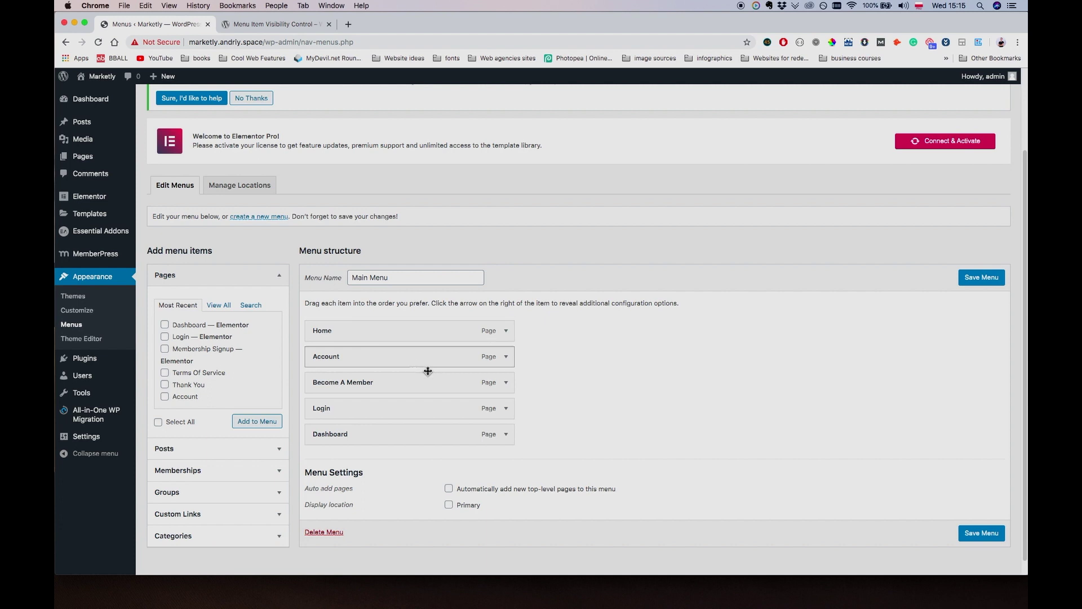
left_click(507, 356)
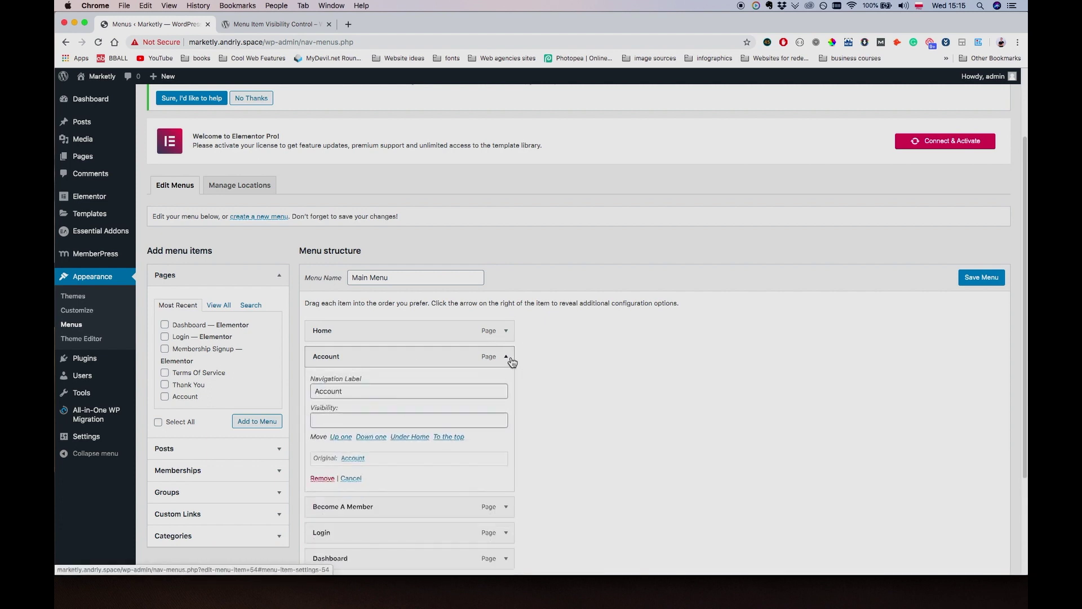
left_click(343, 421)
key("super+v")
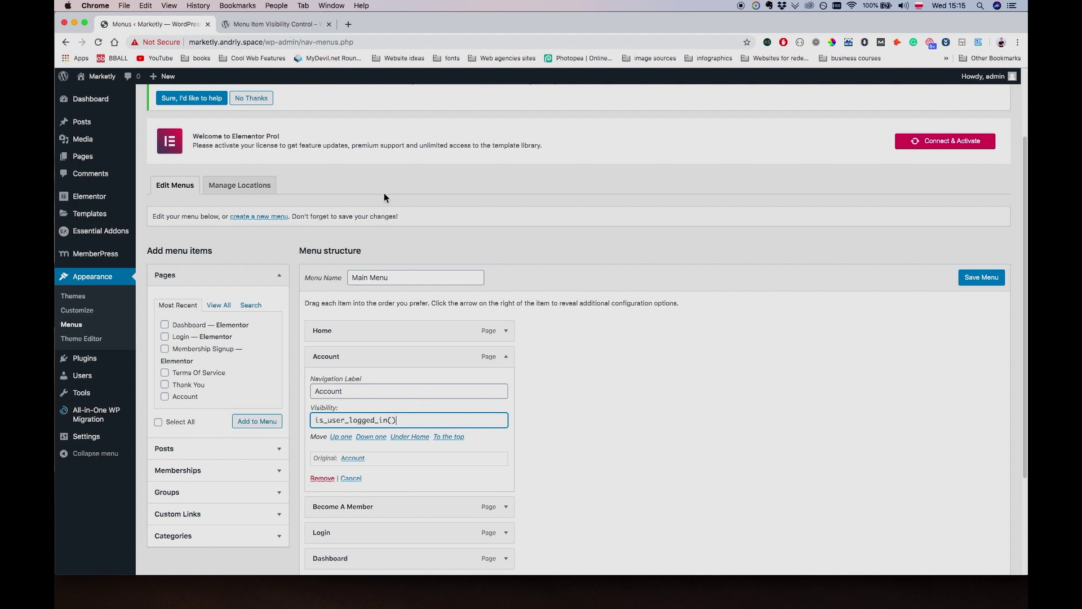
left_click(506, 356)
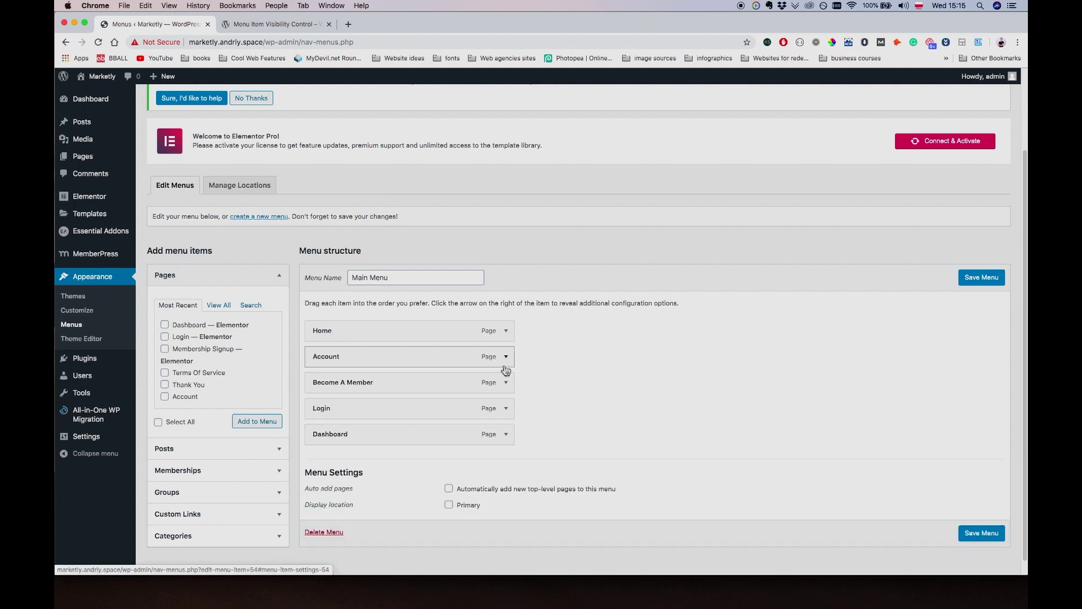
Step: Copy the current_user_can PHP condition from the A Single Page: Dashboard rule's Partial Content Codes
left_click(506, 434)
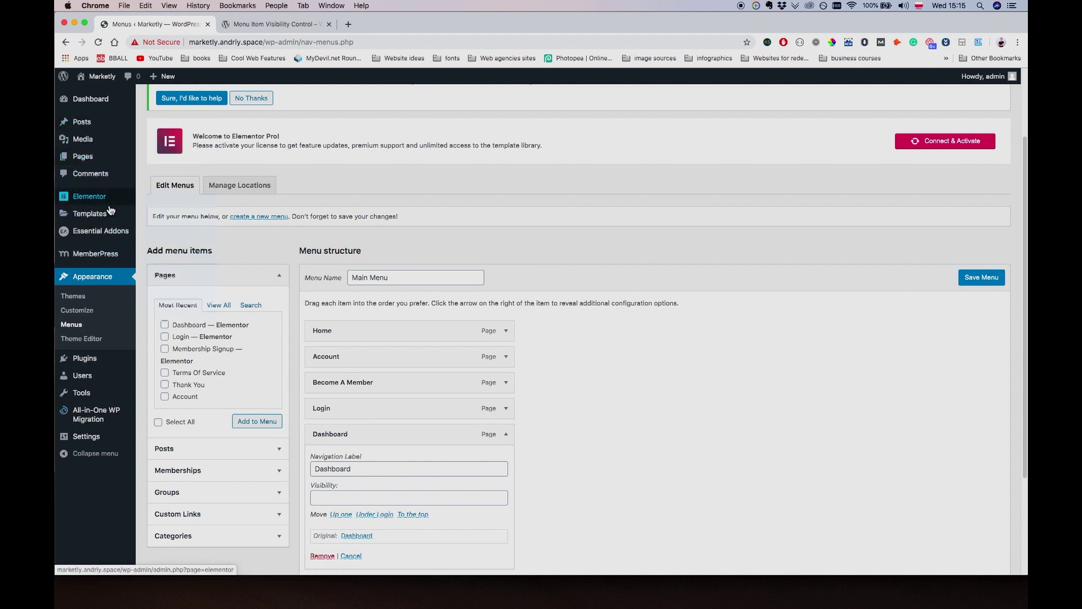
mouse_move(97, 126)
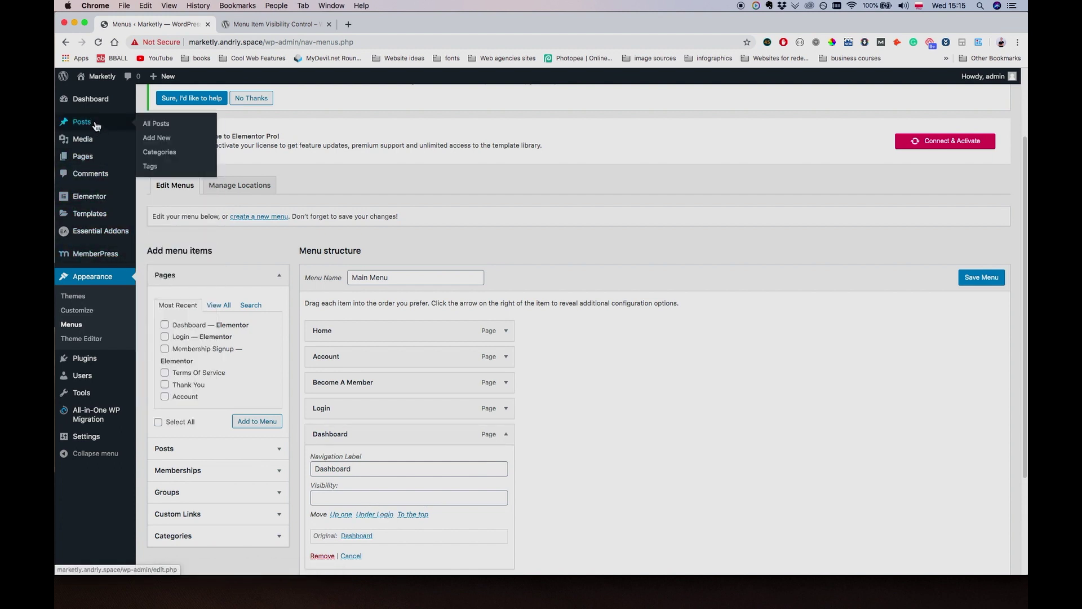
mouse_move(101, 259)
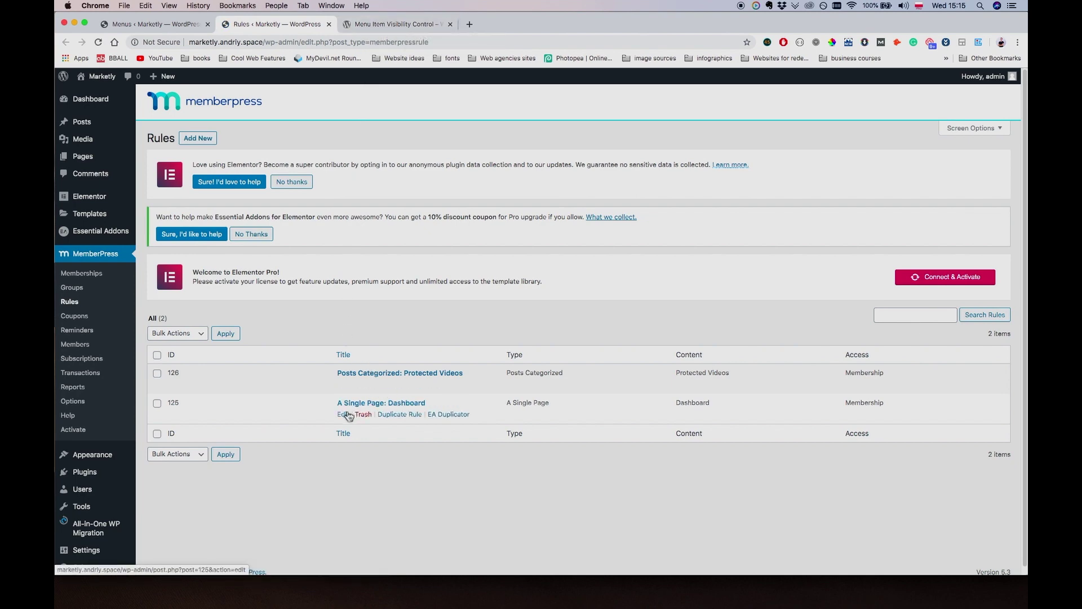
left_click(342, 415)
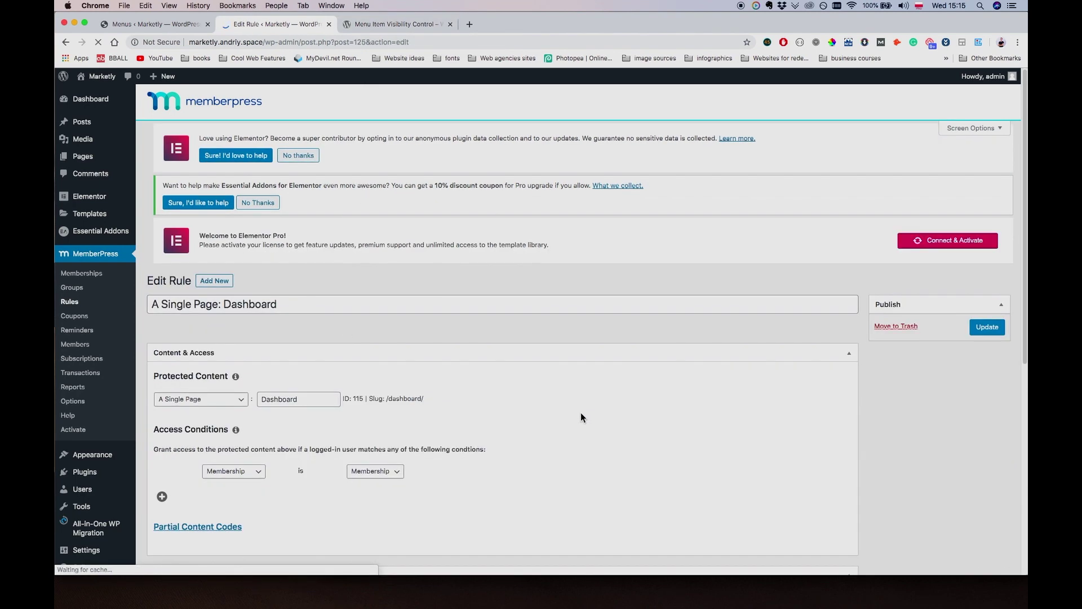
scroll(580, 417, "down", 5)
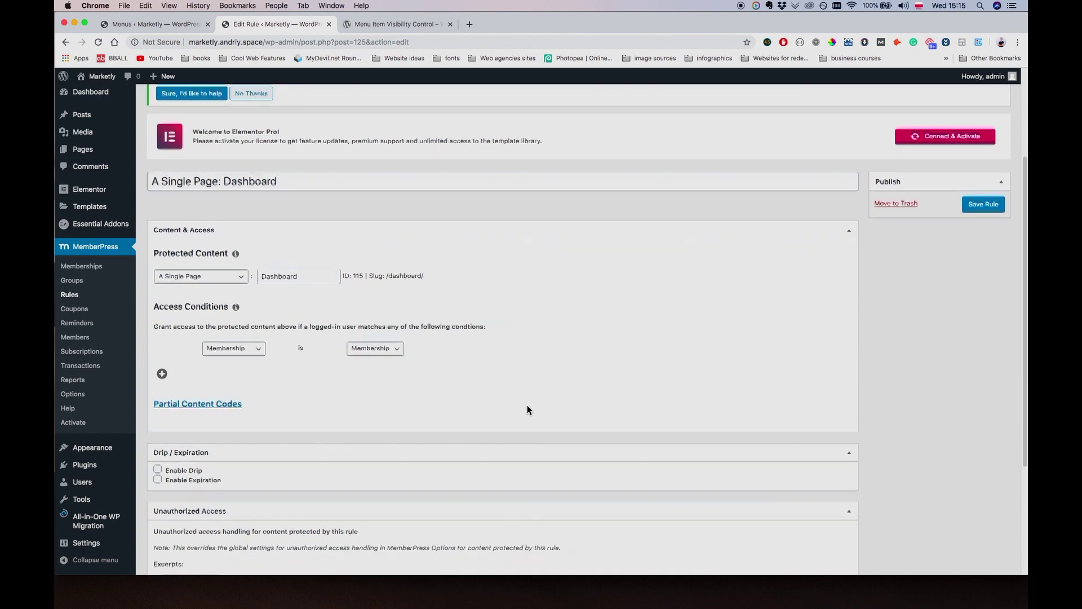
left_click(217, 281)
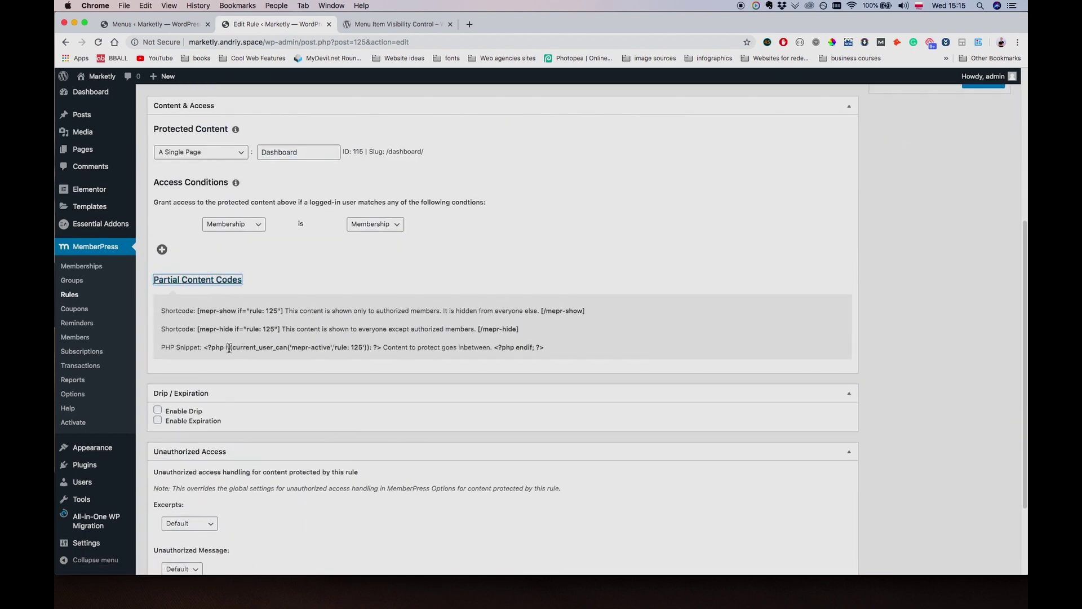
left_click_drag(233, 349, 368, 349)
key("cmd+c")
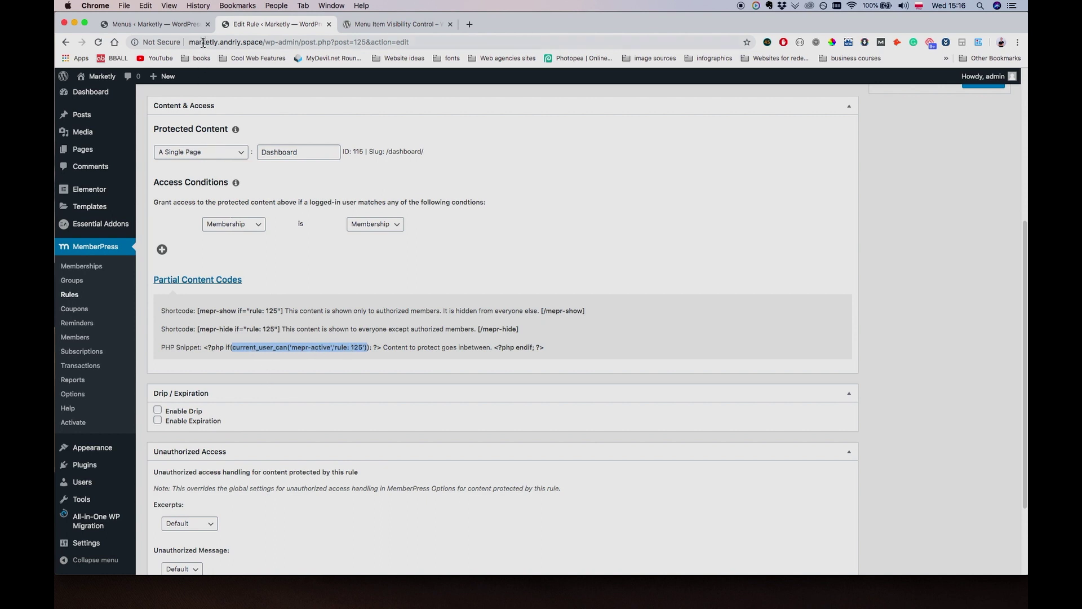
left_click(180, 24)
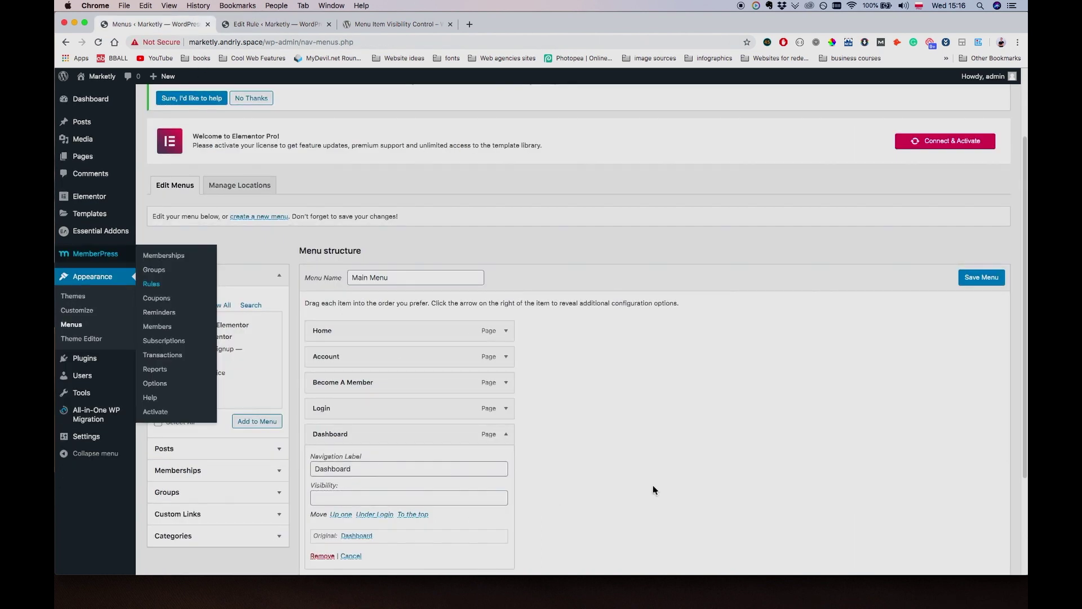
Step: Paste current_user_can('mepr-active','rule: 125') into the Dashboard item's Visibility field
left_click(341, 497)
key("cmd+v")
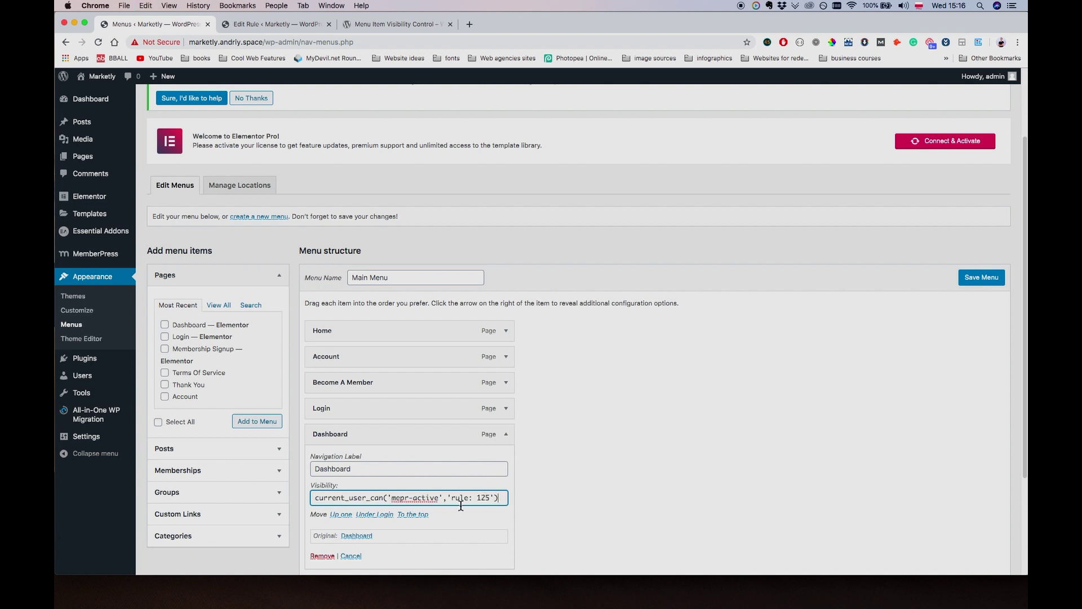
scroll(485, 513, "down", 1)
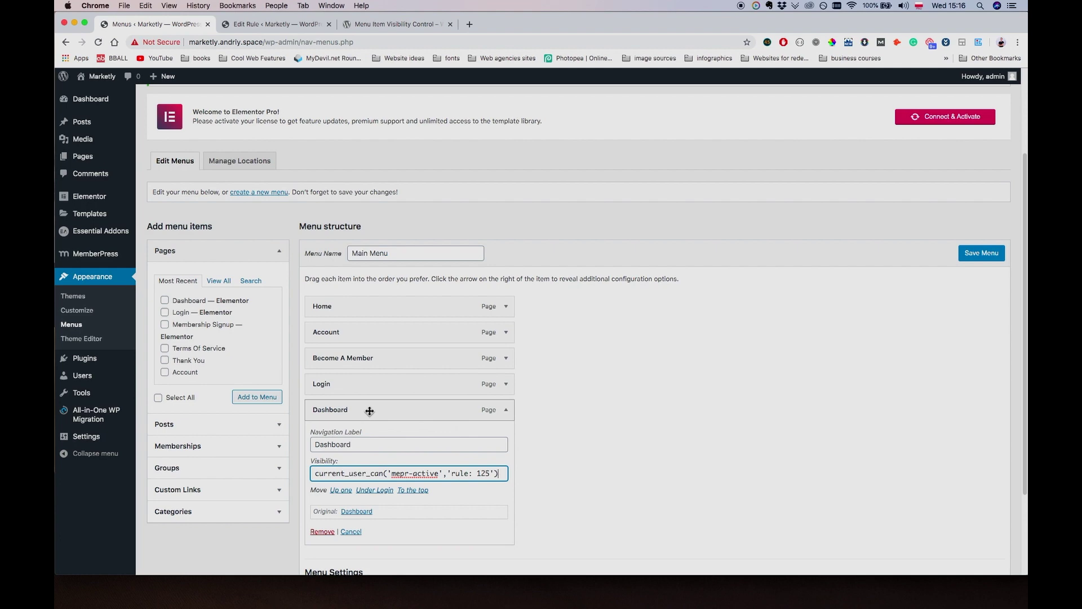
scroll(337, 482, "down", 3)
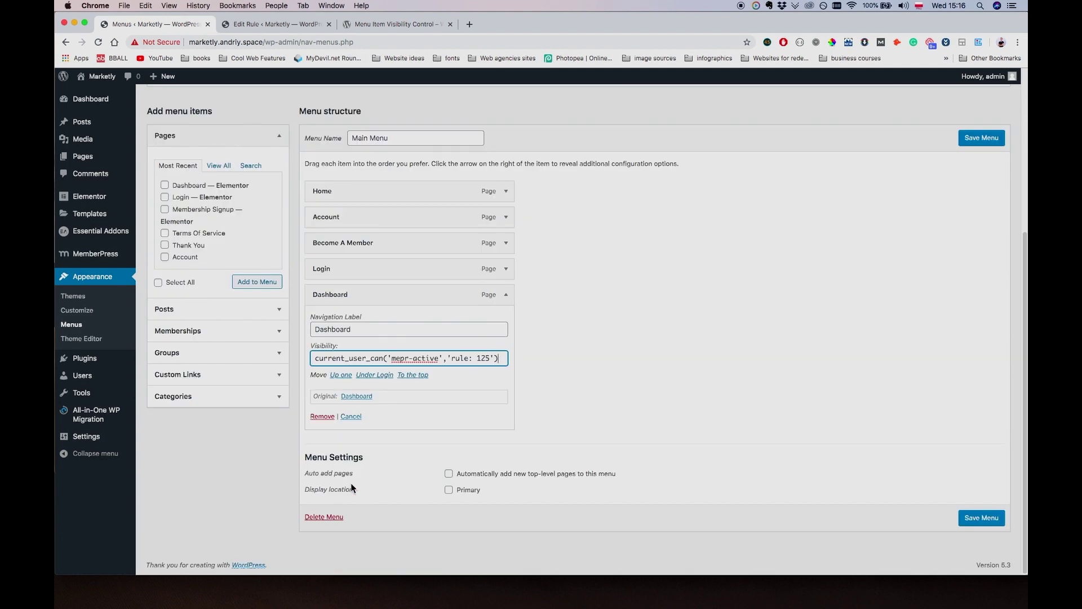
left_click(505, 294)
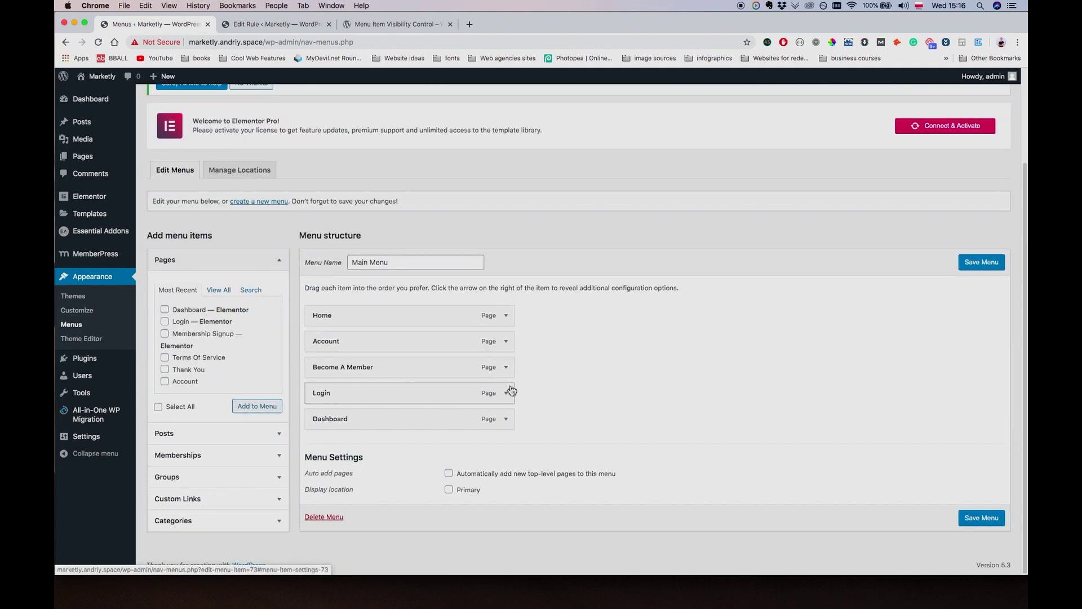
Step: Set the Login item's visibility to ! is_user_logged_in(), copied from the plugin page
left_click(506, 393)
left_click(343, 332)
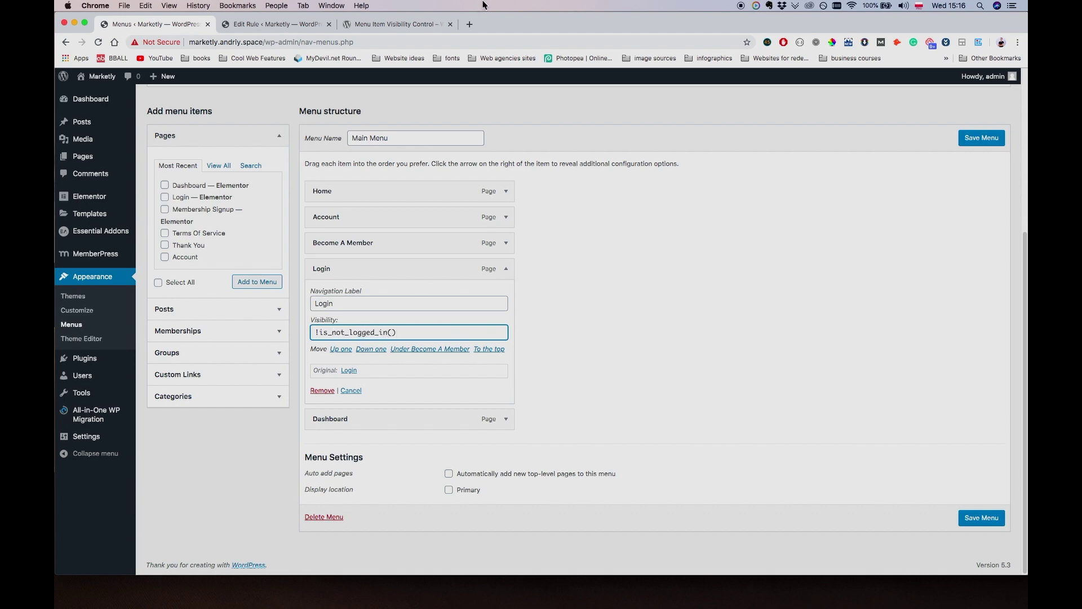
left_click(395, 23)
mouse_move(299, 281)
left_mouse_down()
mouse_move(396, 283)
mouse_move(290, 283)
mouse_move(301, 281)
left_mouse_up()
key("super+c")
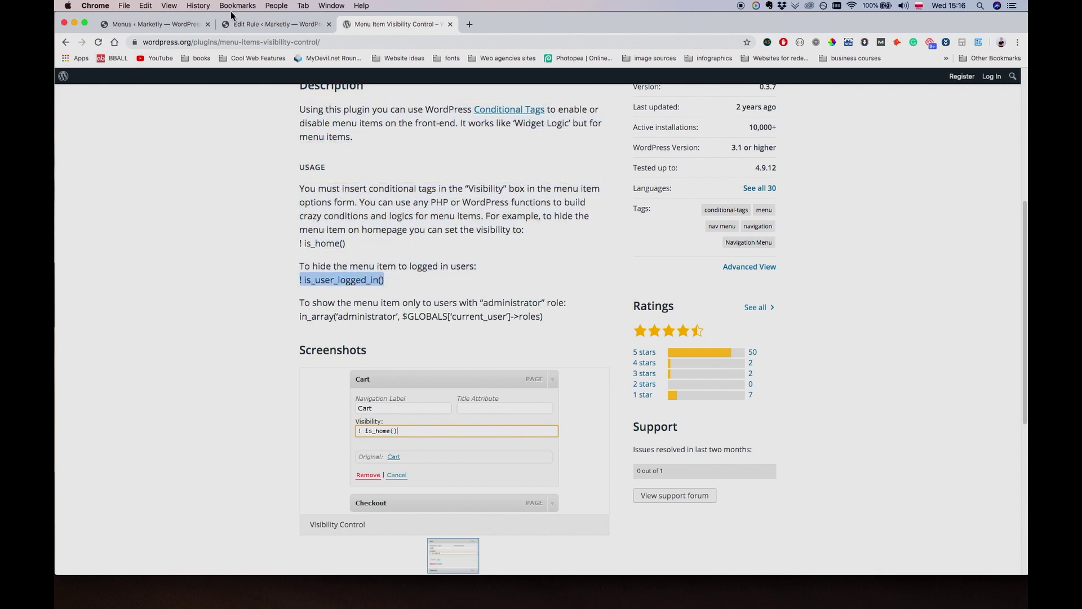
left_click(169, 24)
key("super+a")
key("super+v")
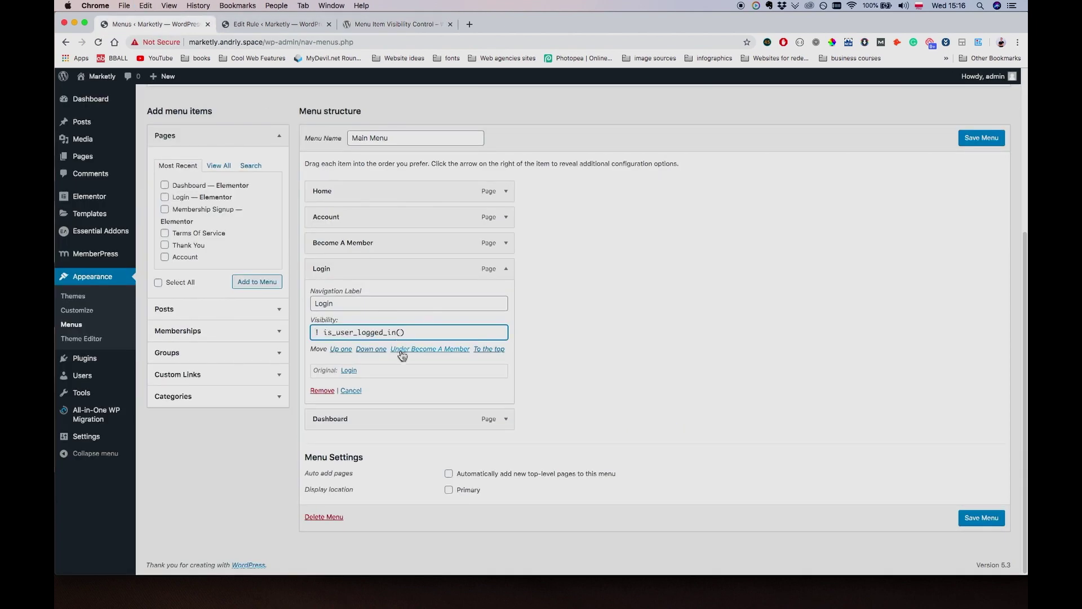
left_click(509, 272)
Step: Give the Become A Member item the same ! is_user_logged_in() visibility condition
left_click(503, 368)
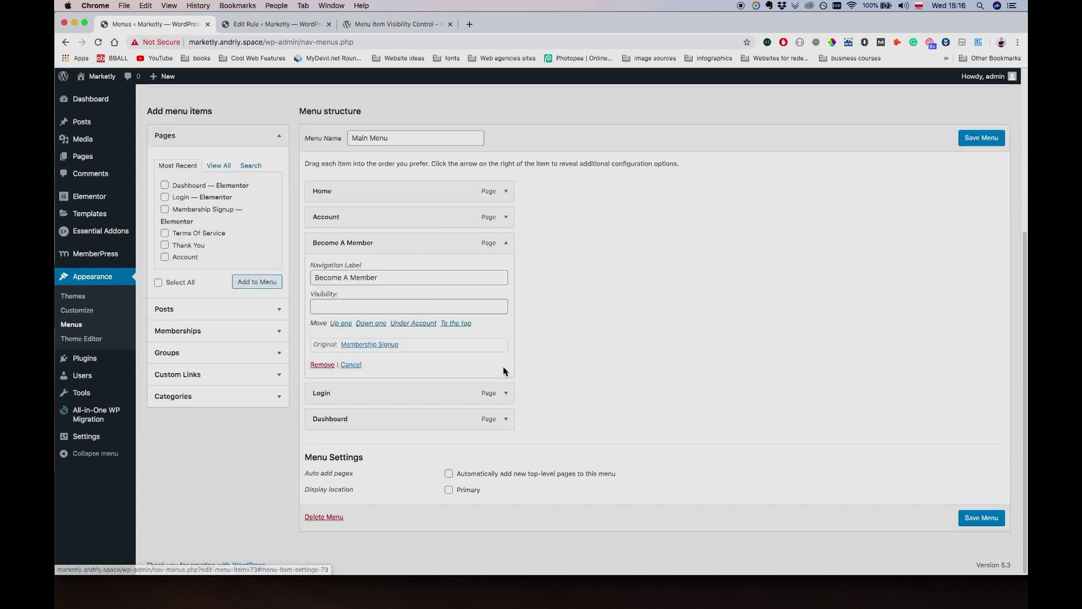
left_click(328, 308)
key("super+v")
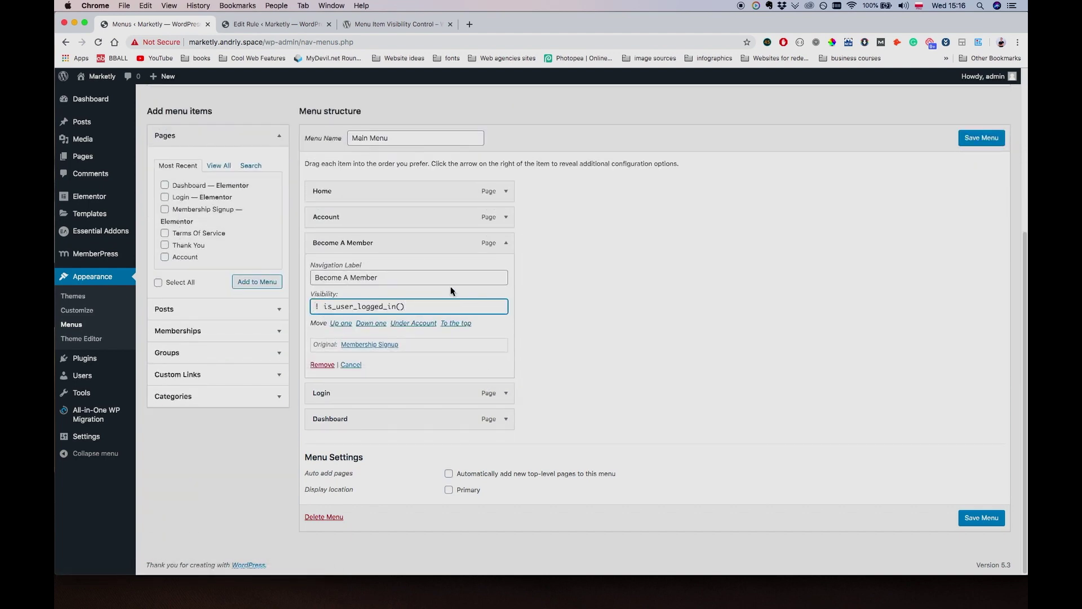
left_click(673, 305)
Step: Google 'memberpress rules is user a paid member' in a new tab and open the Rules Overview result
key("super+t")
type("m")
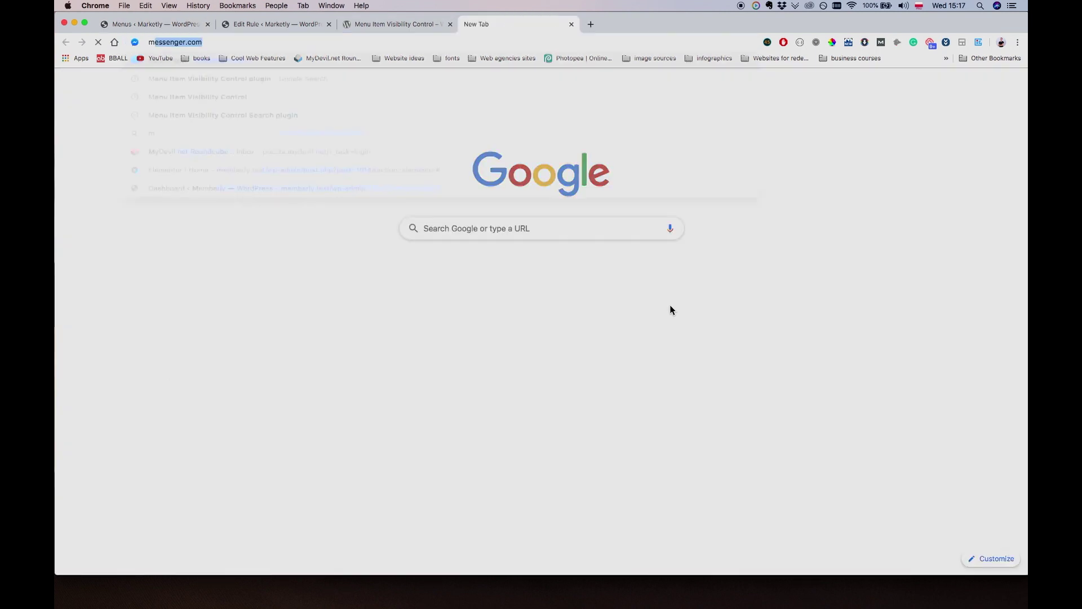
type("emberpress")
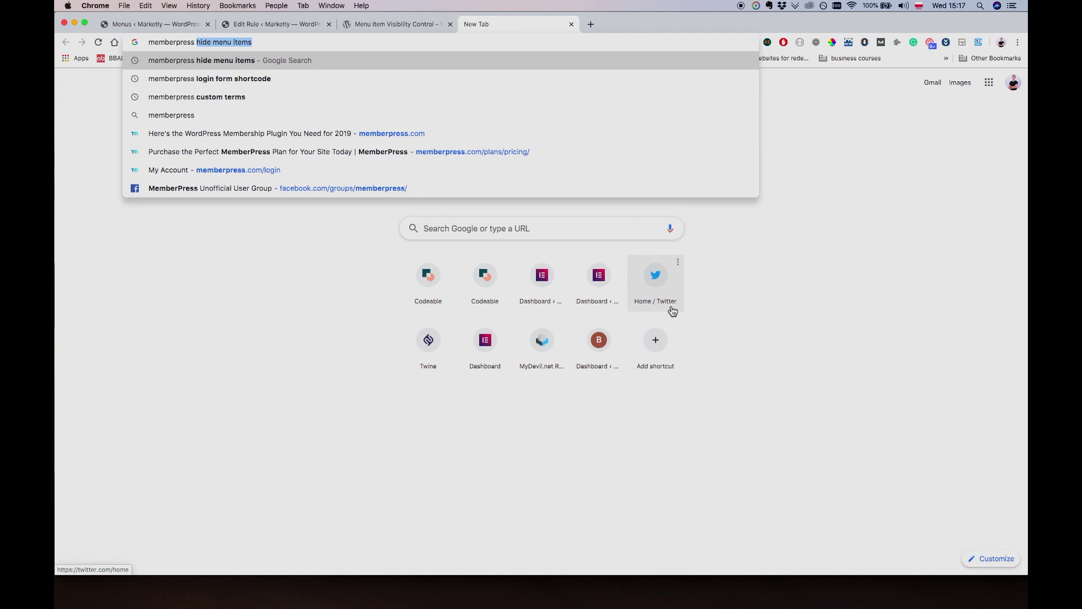
type(" rules ")
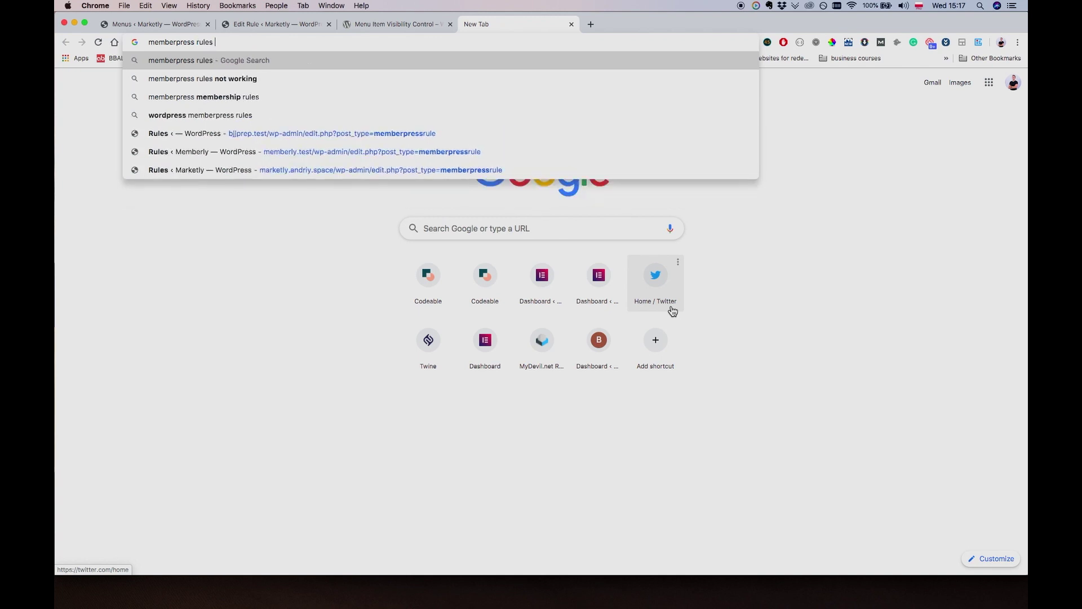
type("is user a paid member")
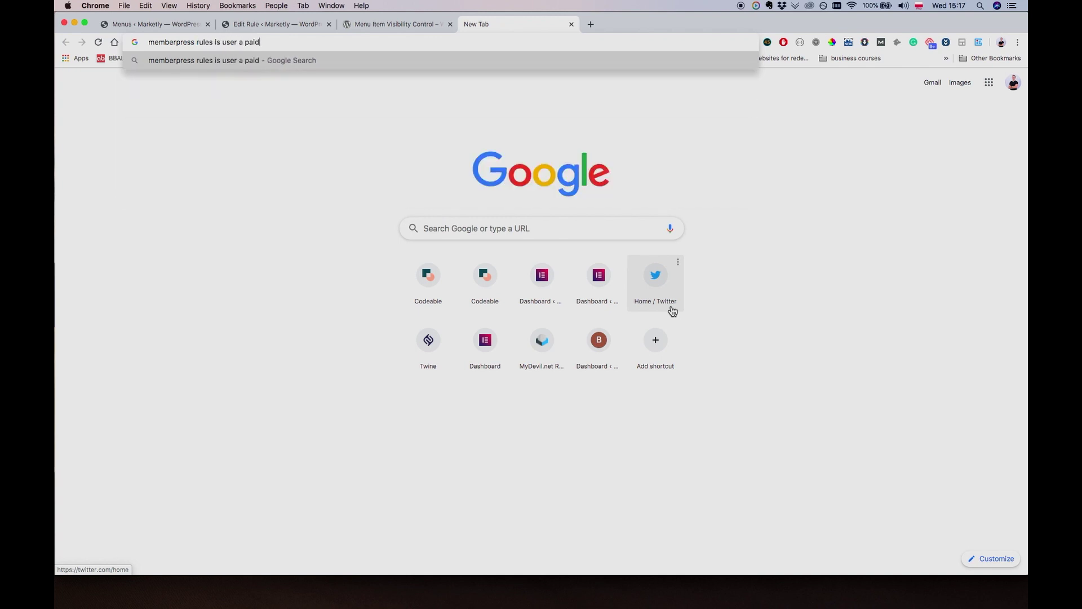
key("Return")
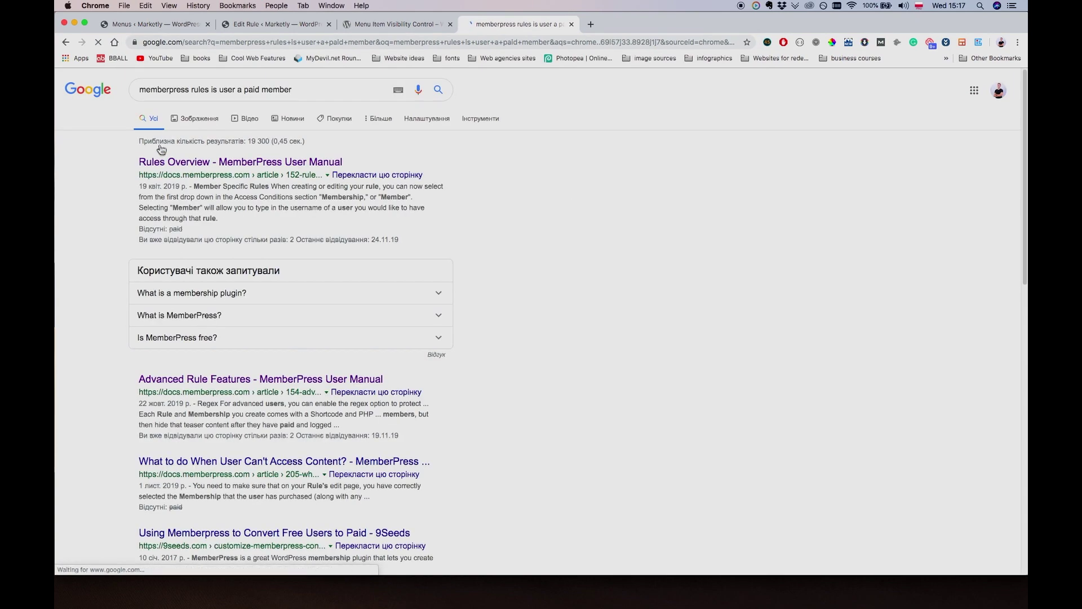
left_click(179, 164)
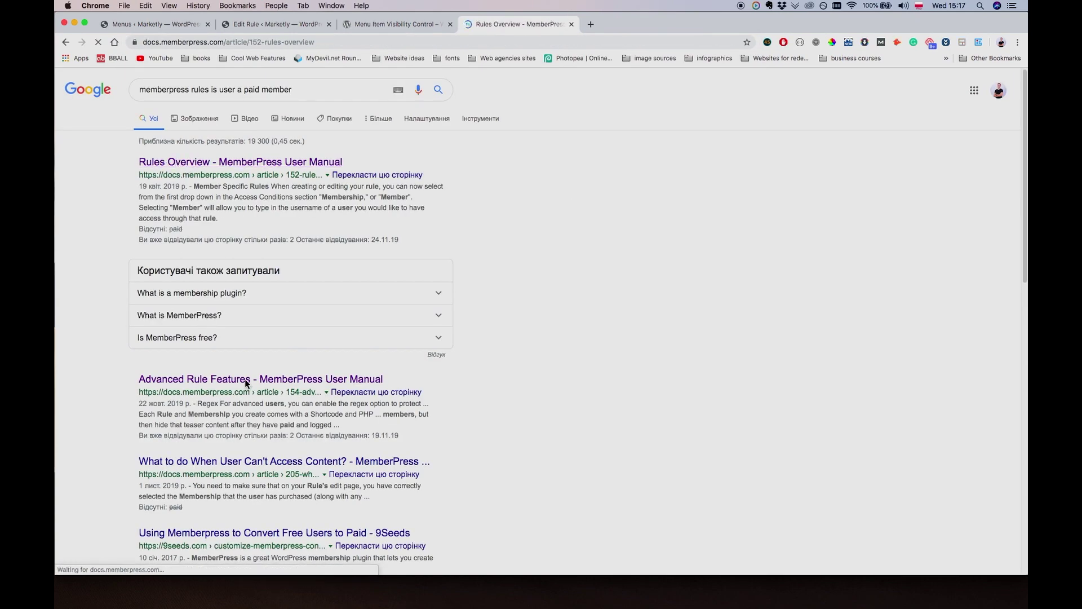
Step: Skim the Rules Overview and Available Shortcodes articles, then return to the Google results
scroll(831, 335, "down", 10)
scroll(831, 335, "down", 15)
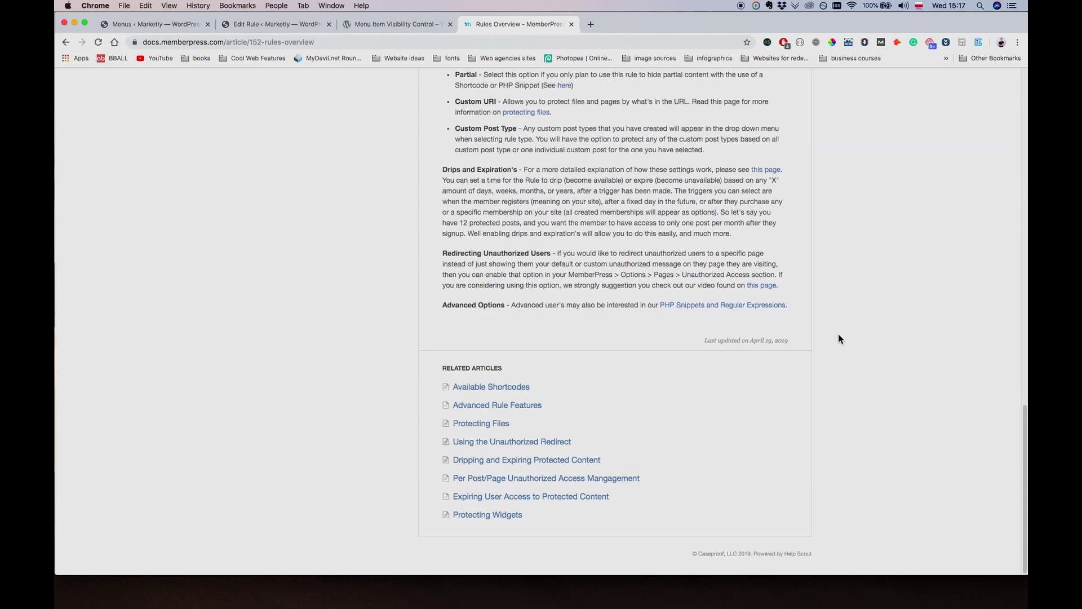
left_click(508, 389)
scroll(637, 389, "down", 5)
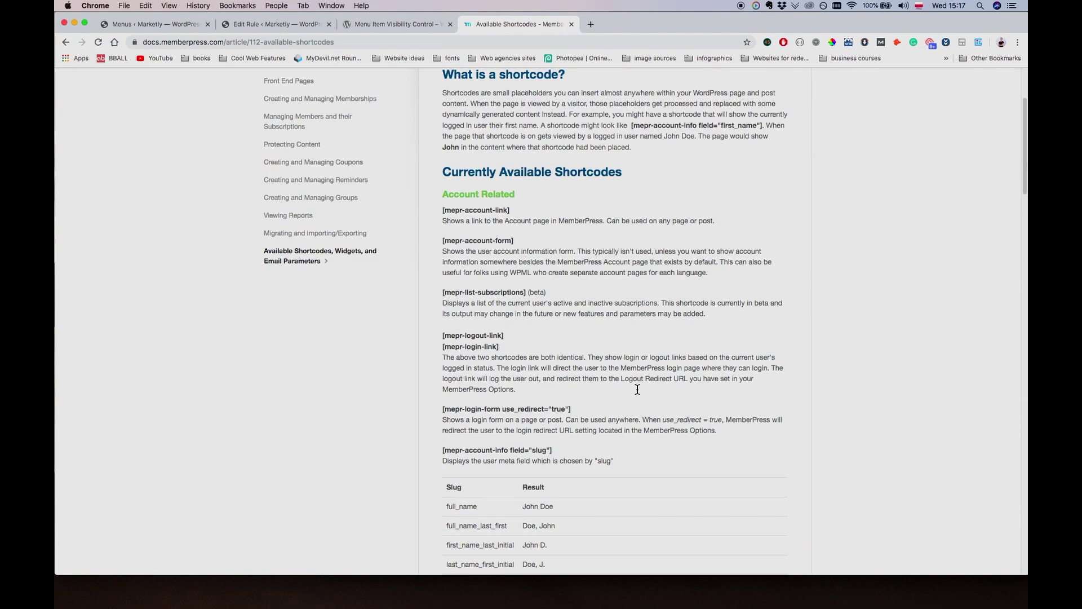
scroll(637, 388, "down", 7)
scroll(637, 389, "up", 5)
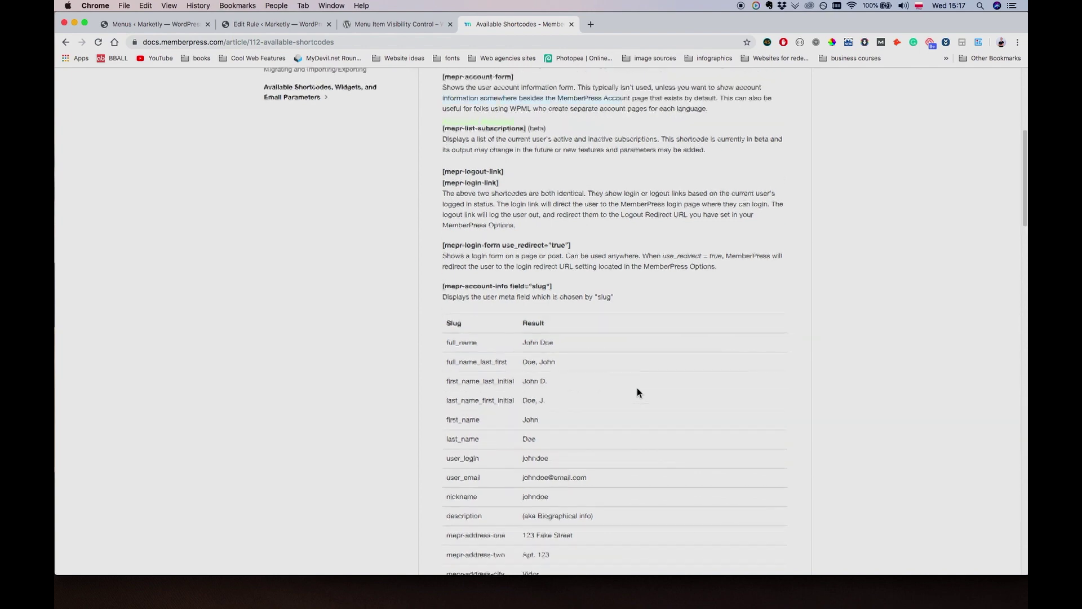
left_click(66, 42)
left_click(66, 42)
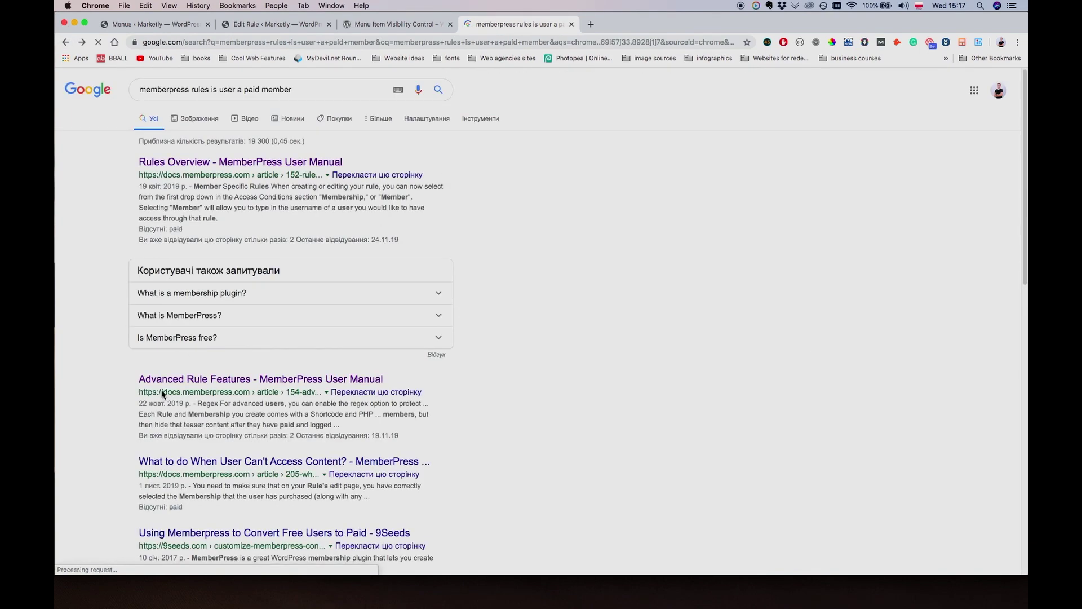
Step: Open Advanced Rule Features and select the current_user_can('mepr-active','membership:1') snippet
left_click(171, 380)
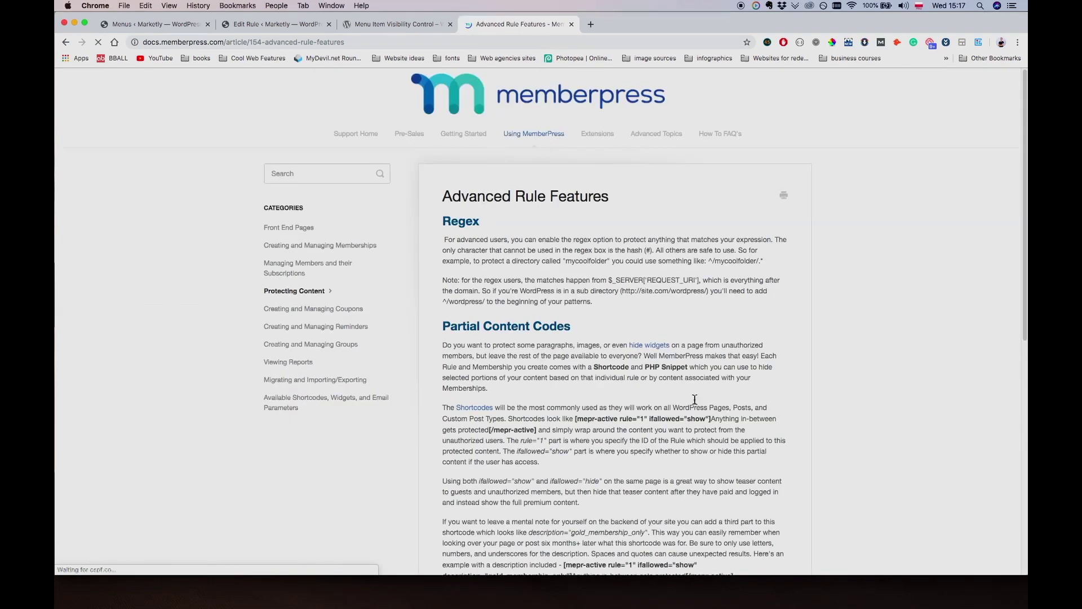
scroll(695, 399, "down", 10)
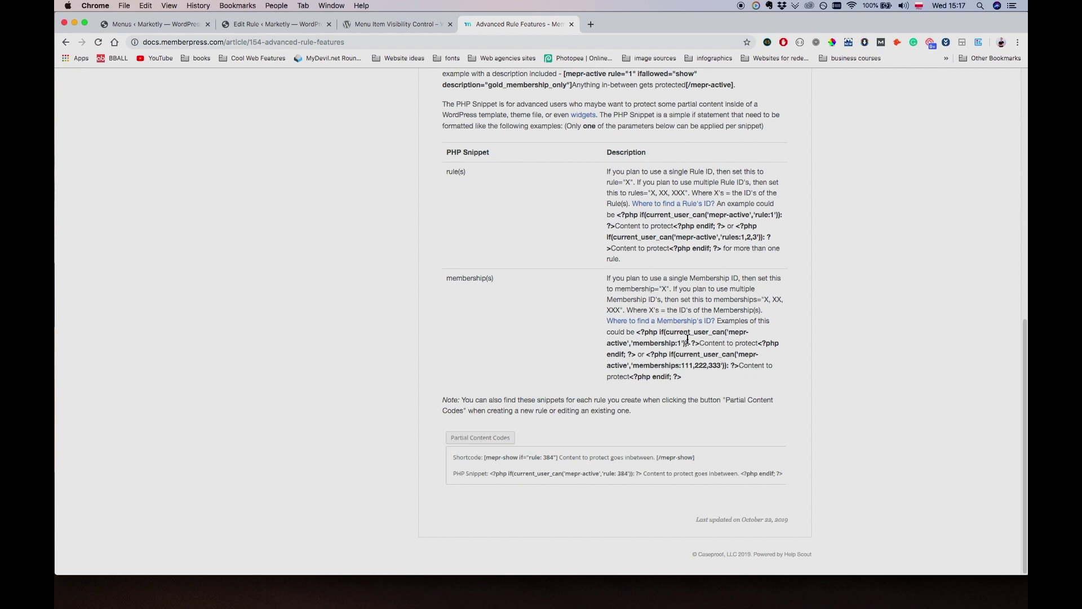
left_click_drag(670, 334, 686, 345)
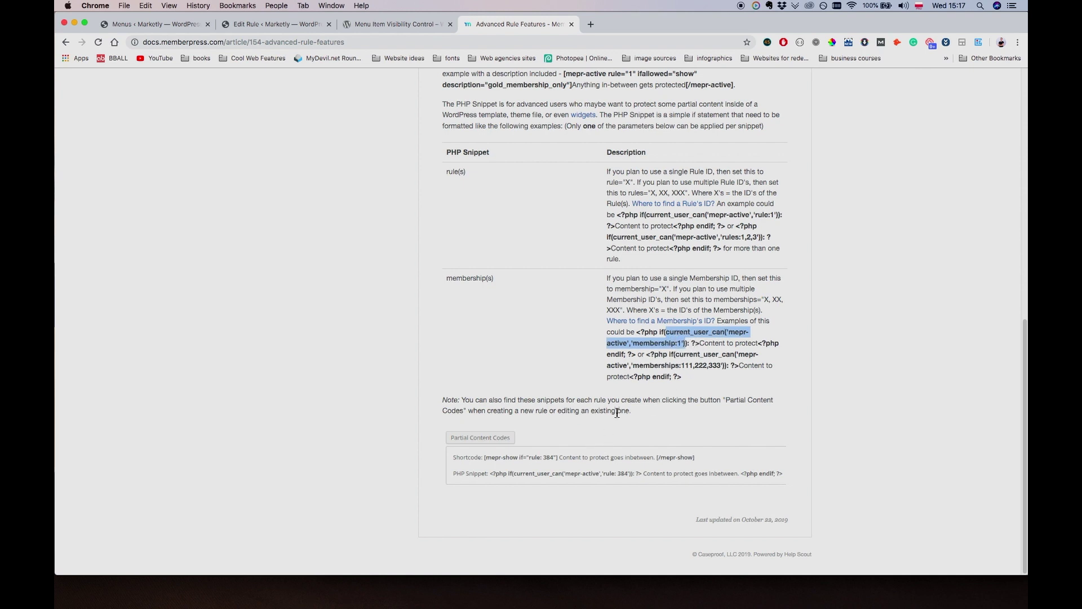
Step: Switch between the open tabs, clearing the snippet selection on the Advanced Rule Features article
left_click(294, 25)
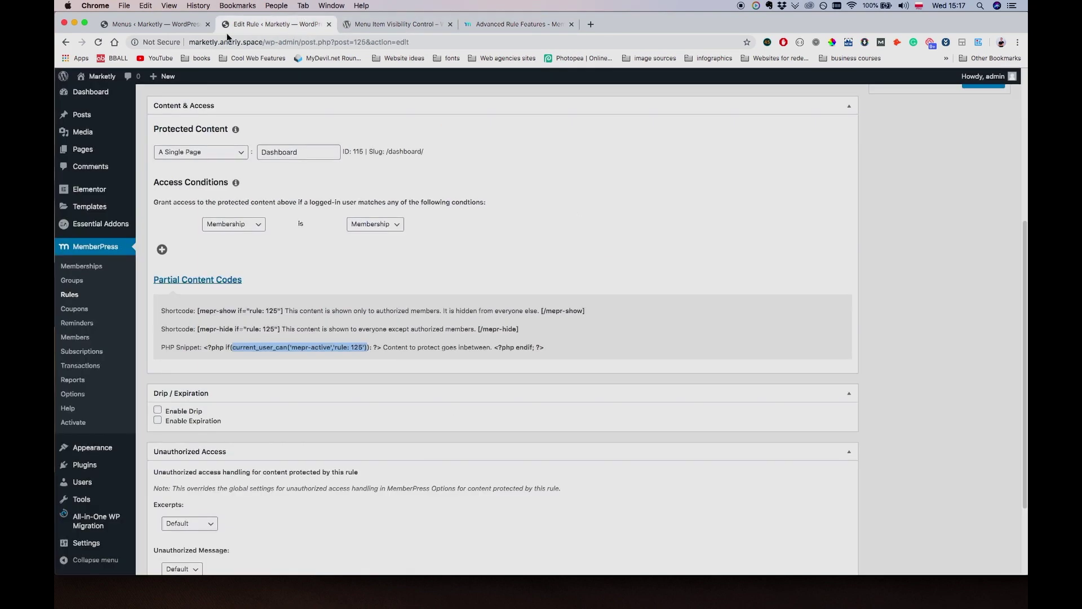
left_click(157, 25)
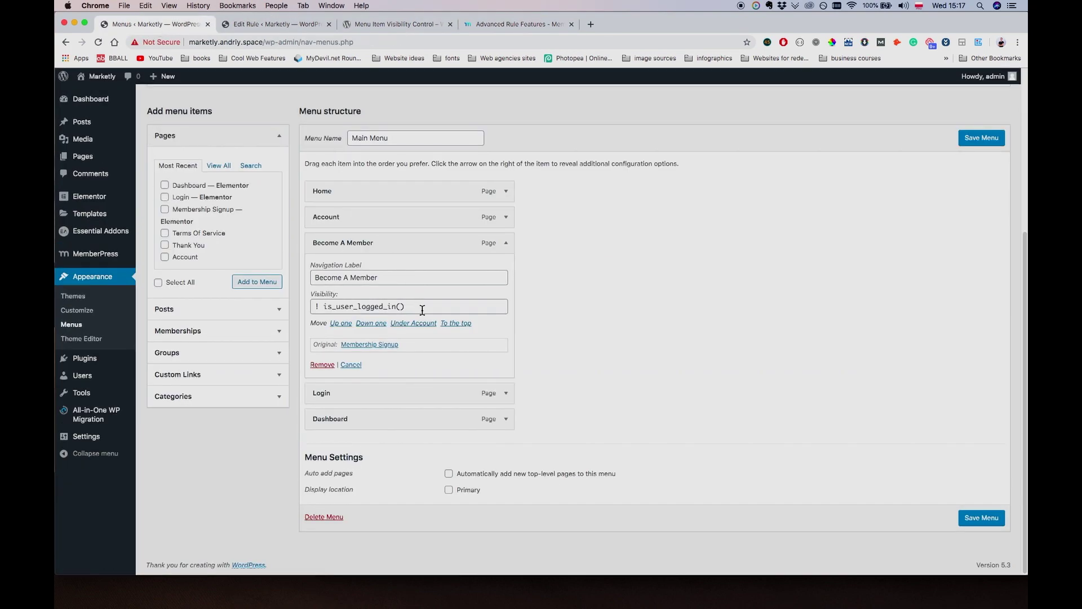
left_click(521, 23)
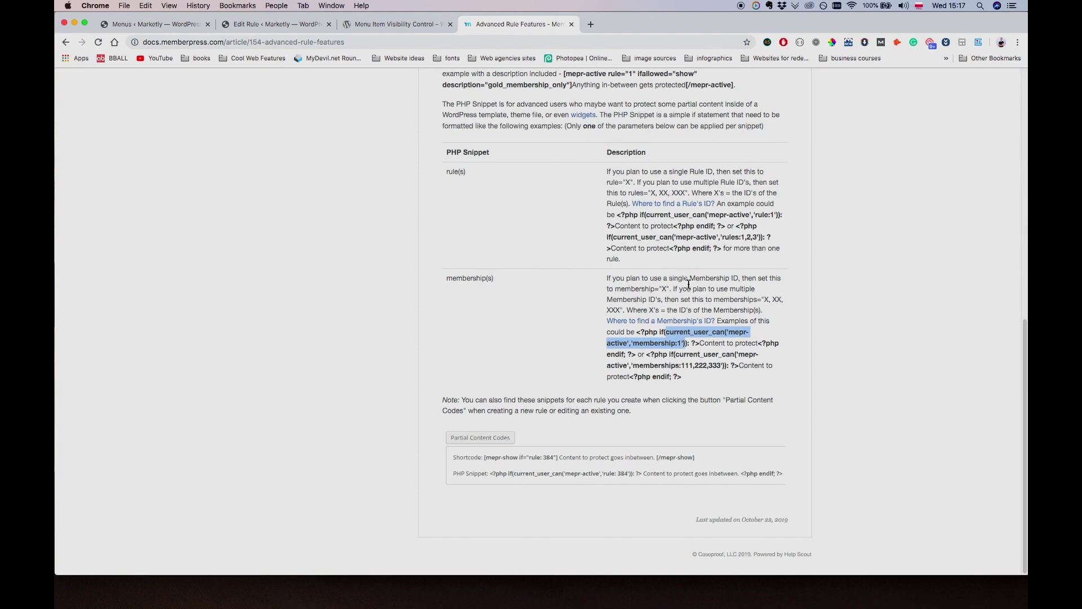
left_click(682, 344)
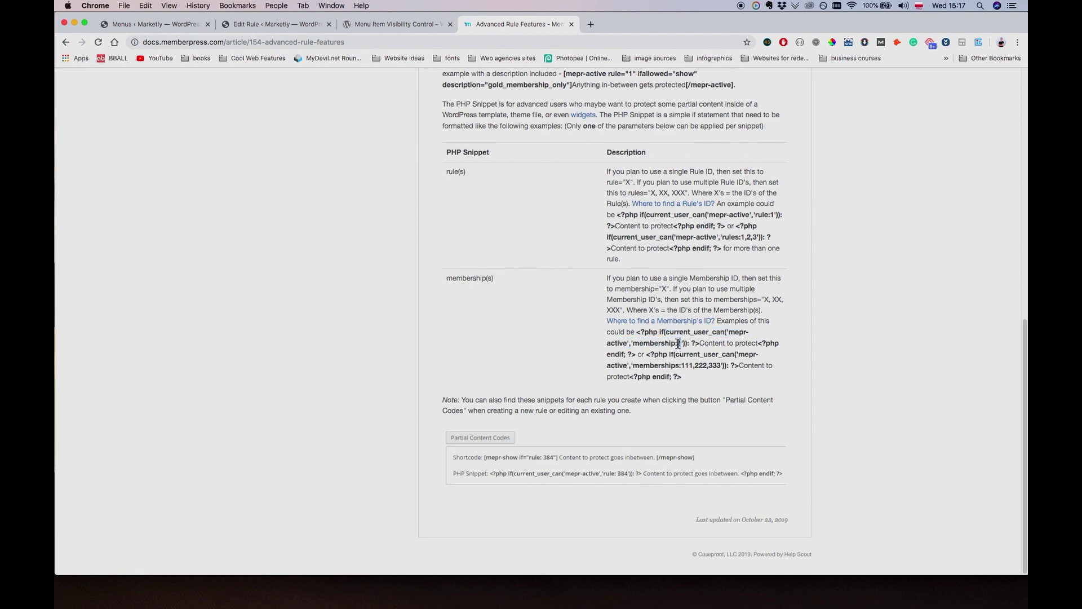
left_click(384, 26)
left_click(302, 26)
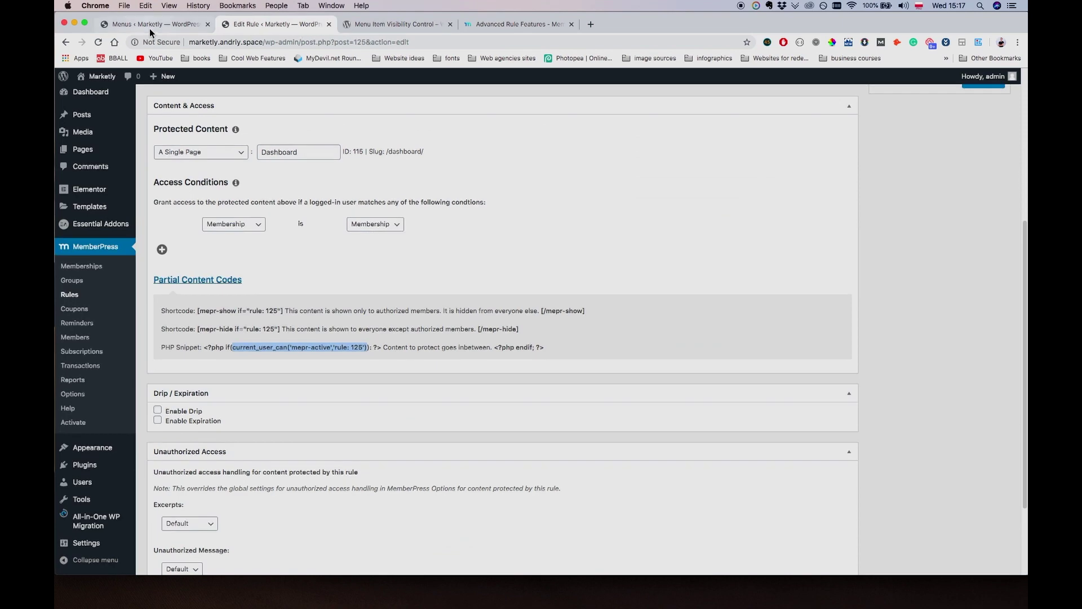
Step: Open Memberships in a new tab and read the membership's ID, 53, from its edit URL
left_click(81, 266, "super")
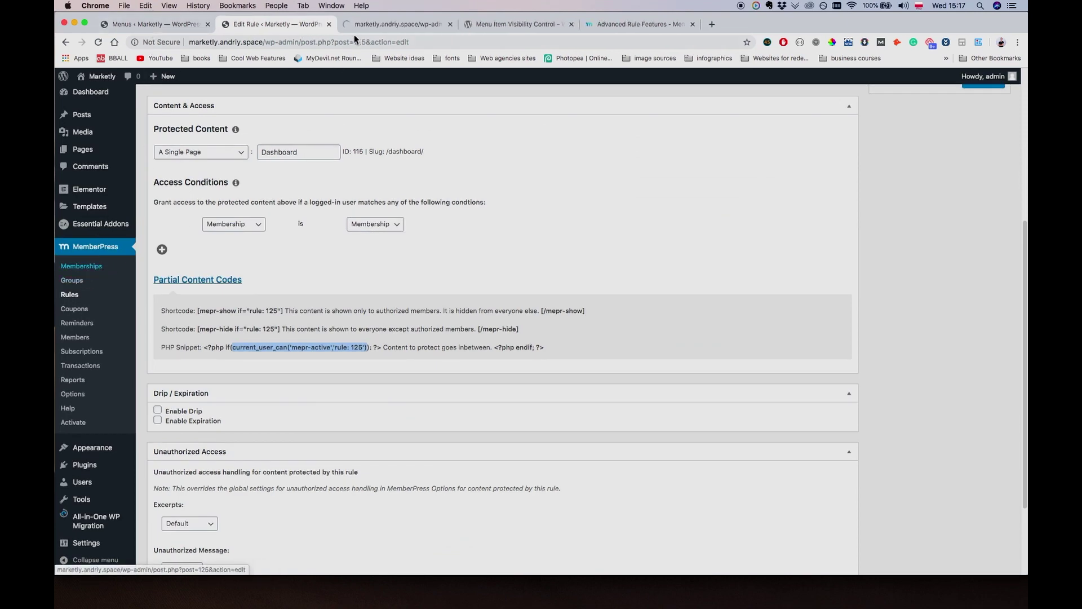
left_click(374, 31)
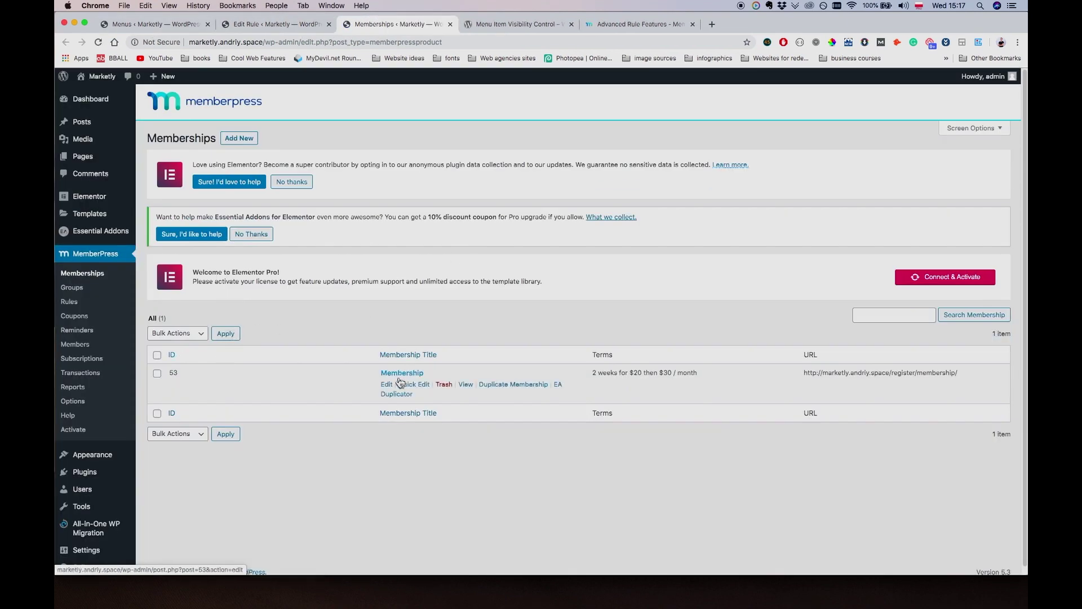
left_click(390, 385)
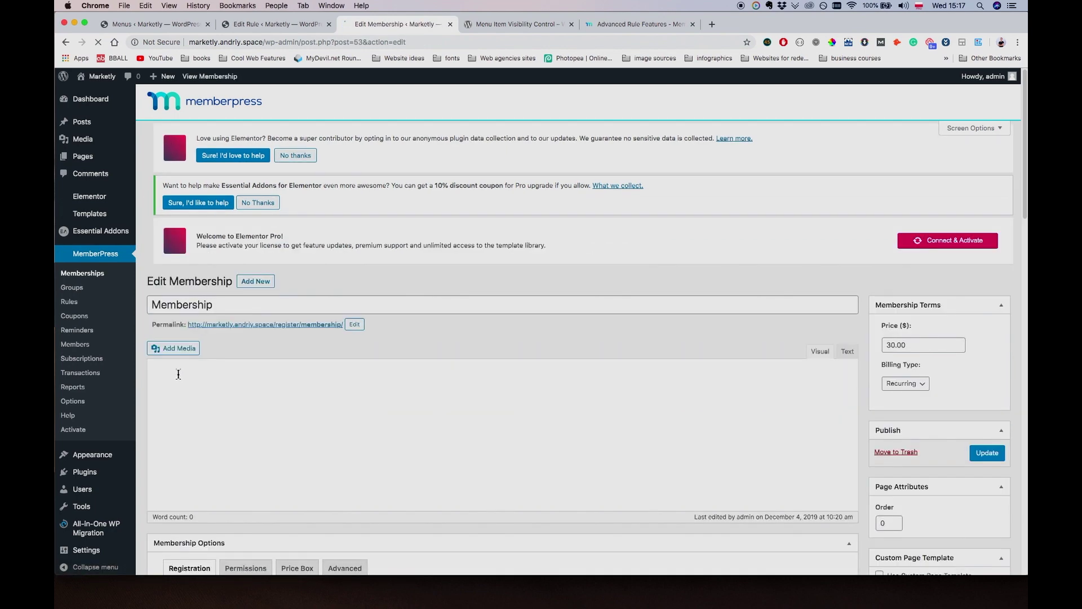
double_click(358, 42)
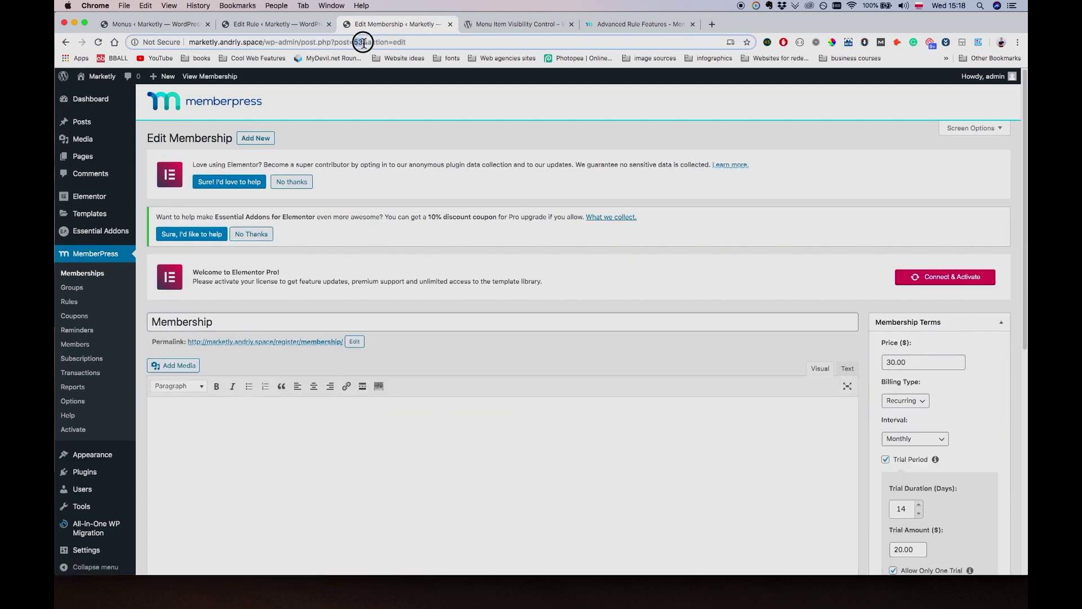
left_click(68, 43)
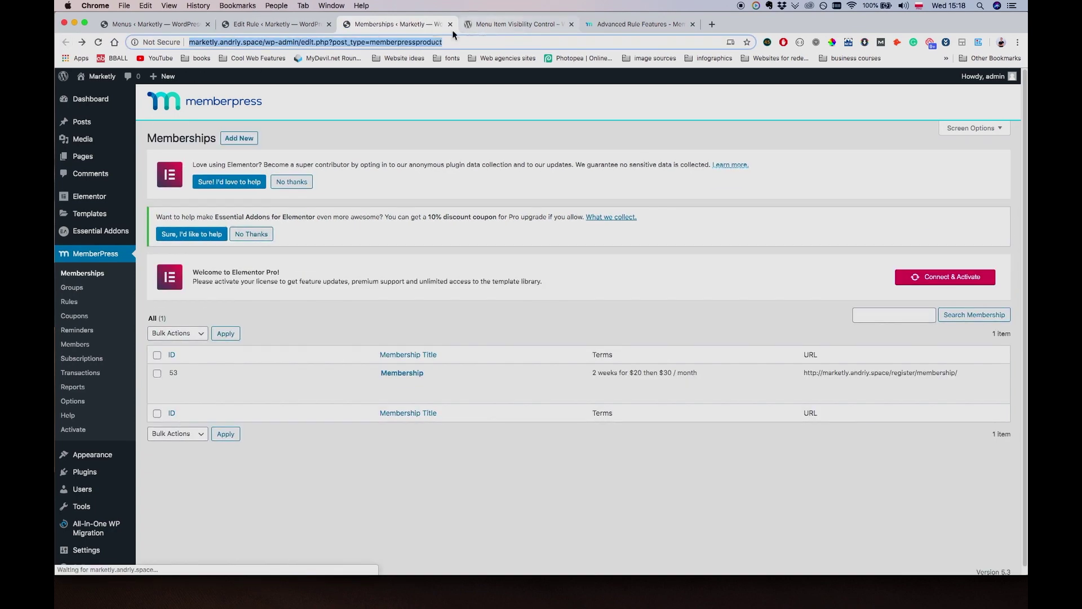
Step: Cycle back through the tabs to the Main Menu settings
left_click(492, 23)
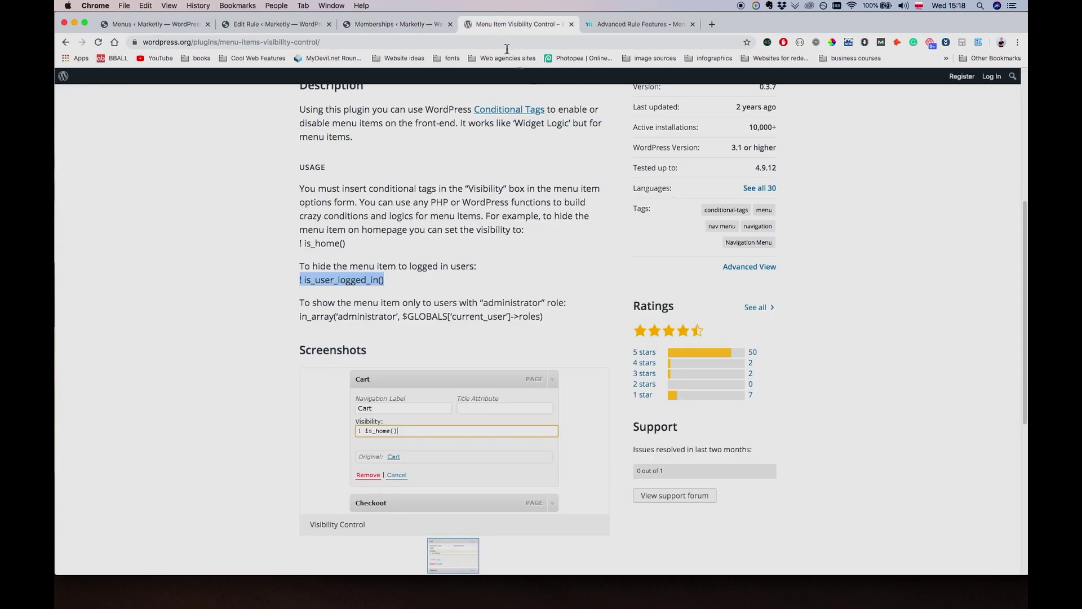
left_click(604, 26)
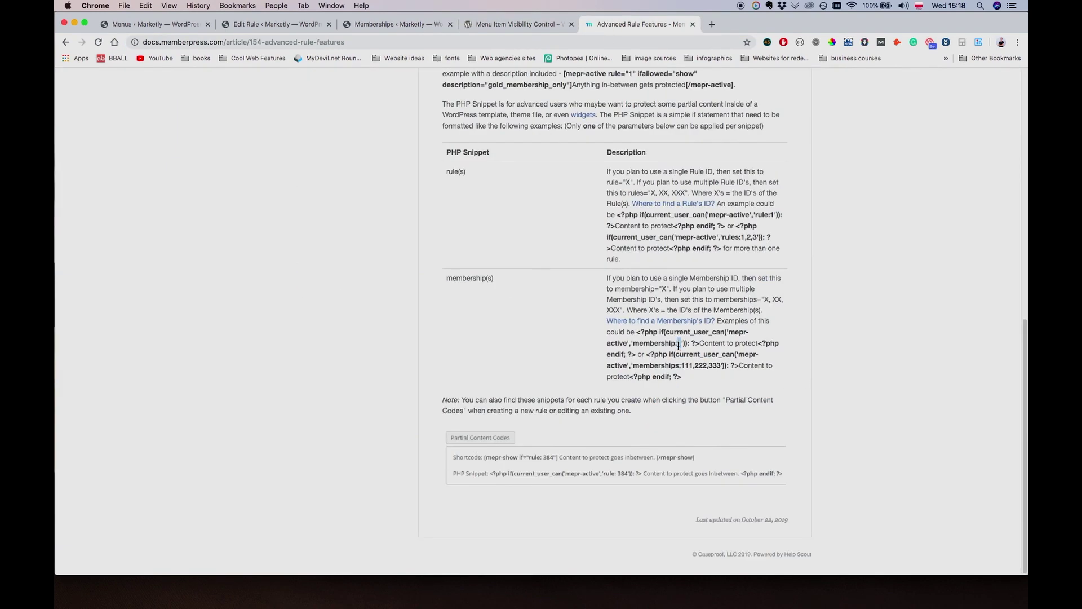
left_click(277, 28)
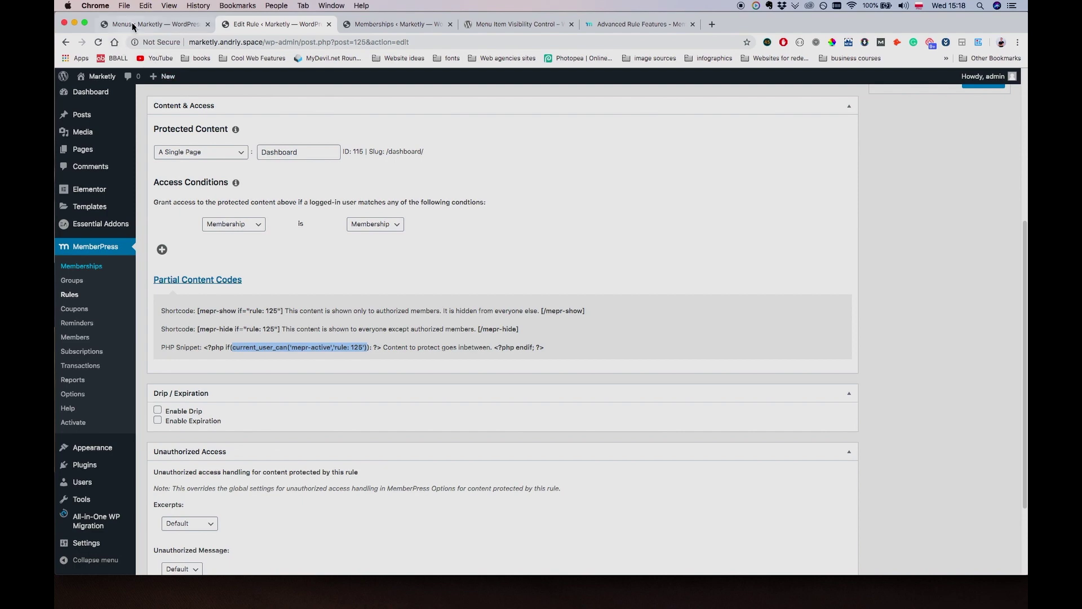
left_click(138, 25)
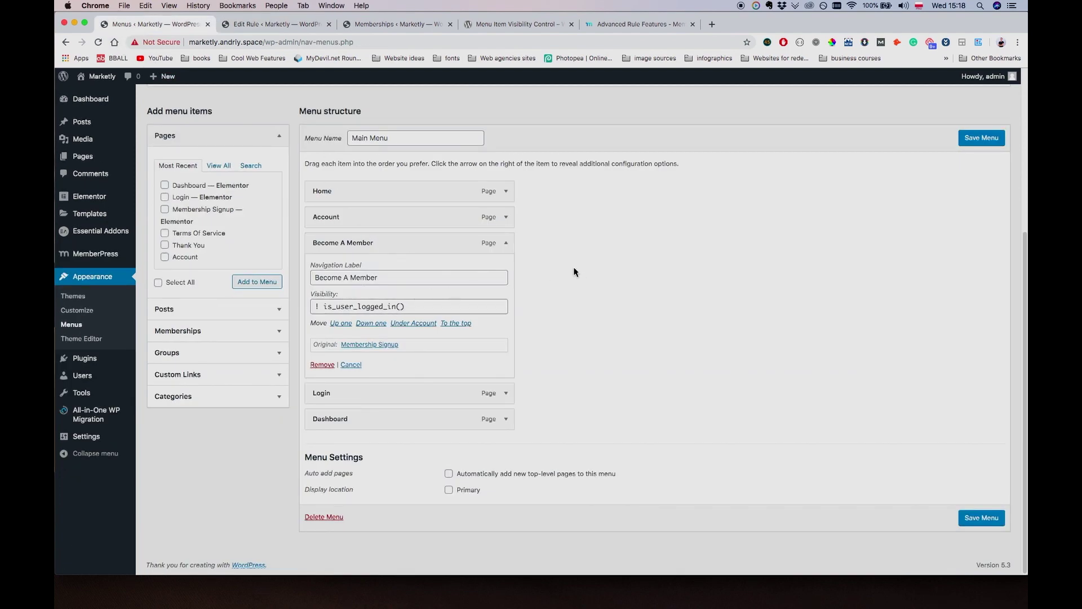
Step: Review the Become A Member, Dashboard and Login items' visibility settings
left_click(506, 242)
left_click(506, 419)
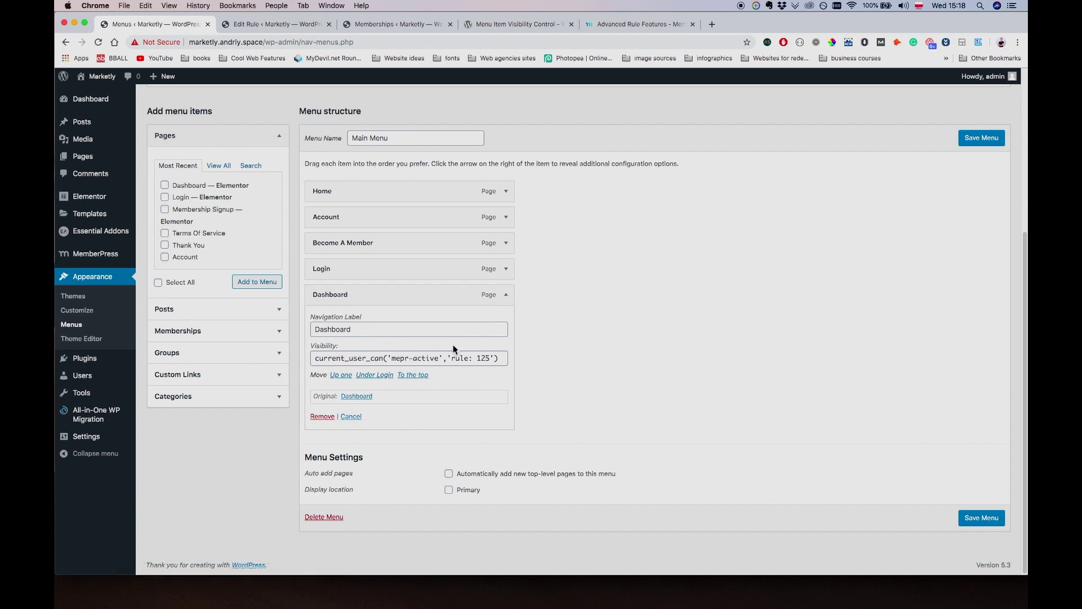
left_click(506, 294)
left_click(506, 390)
scroll(509, 394, "down", 3)
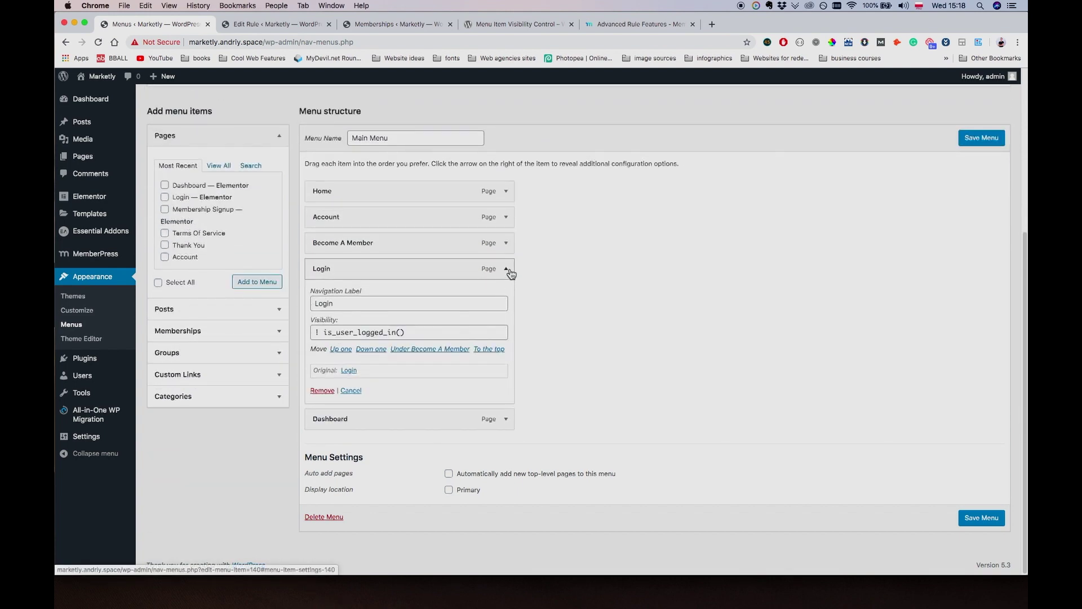
scroll(511, 273, "up", 5)
left_click(506, 402)
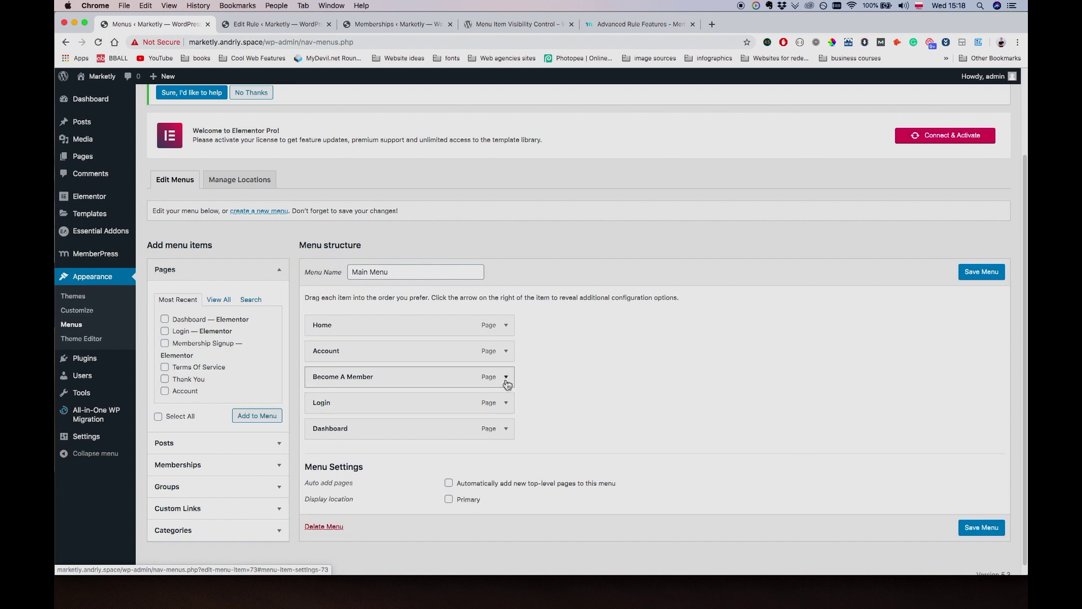
left_click(507, 381)
left_click(509, 381)
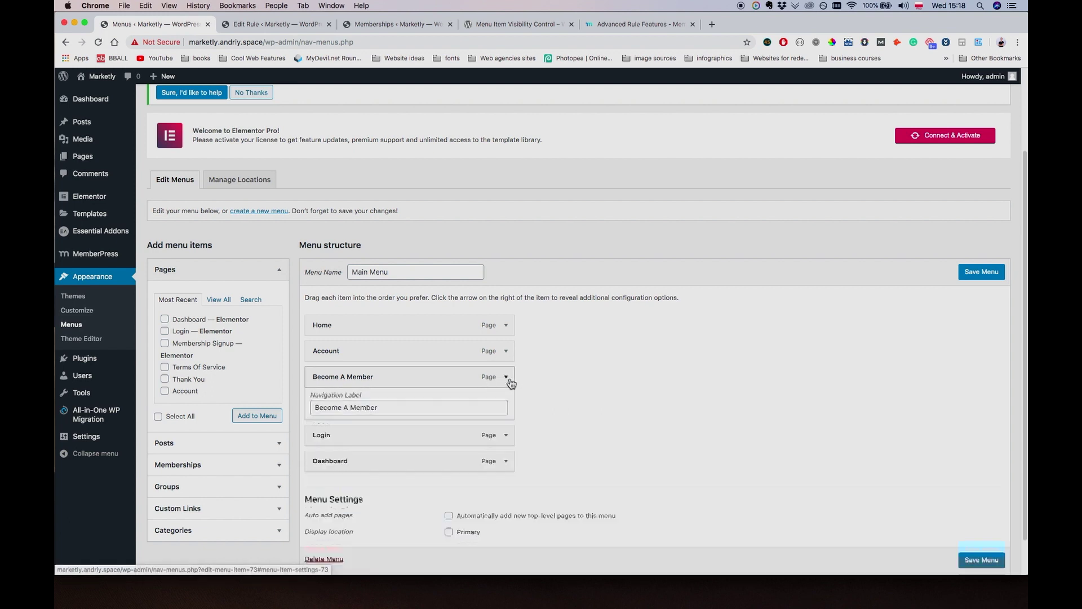
Step: Check the Account item's settings and save the Main Menu
left_click(506, 351)
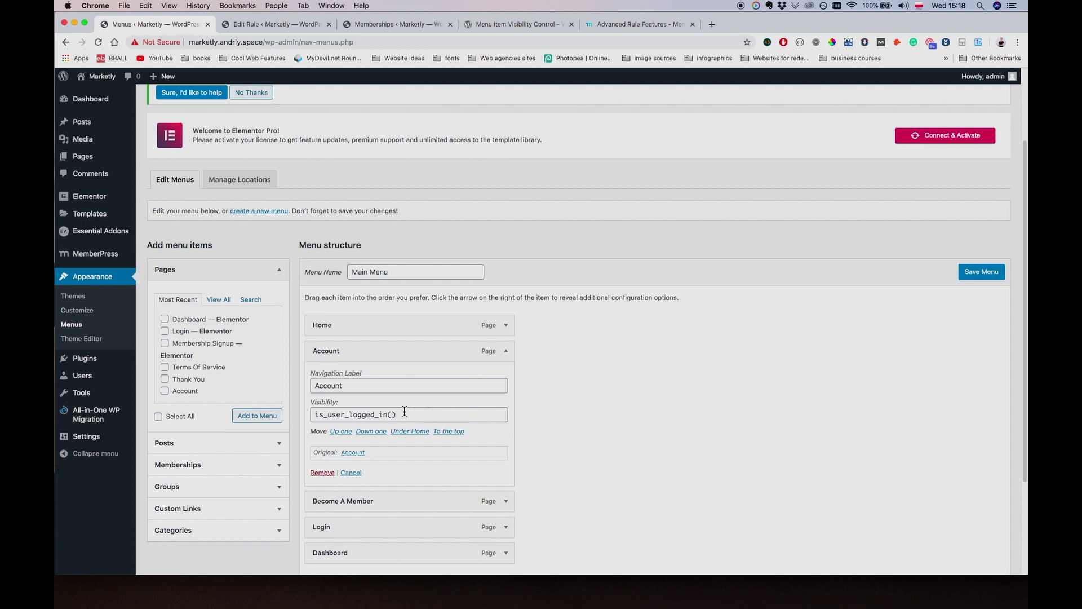
left_click(507, 352)
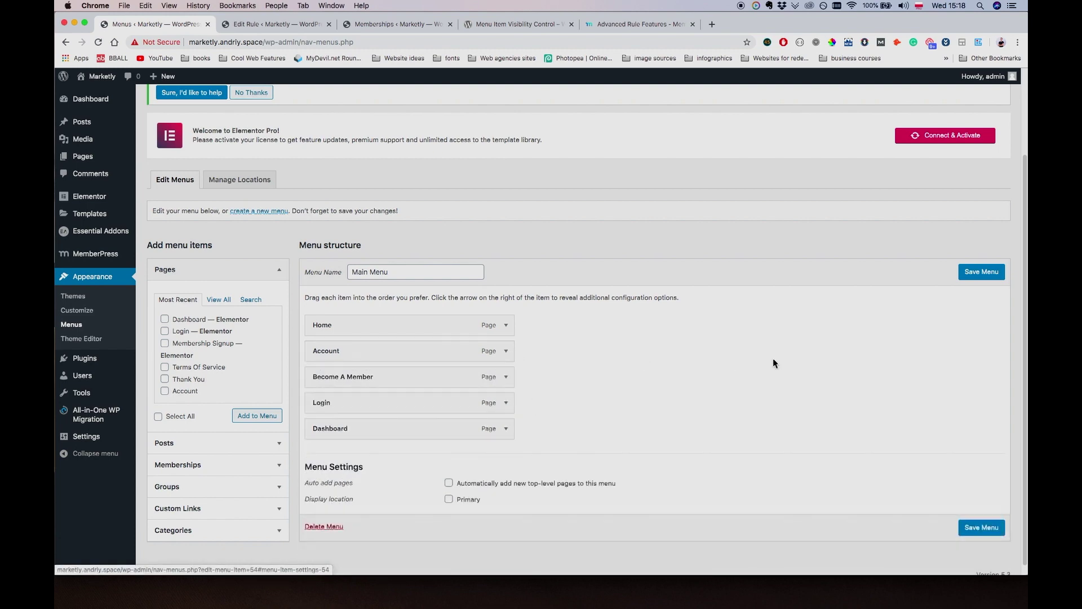
left_click(991, 275)
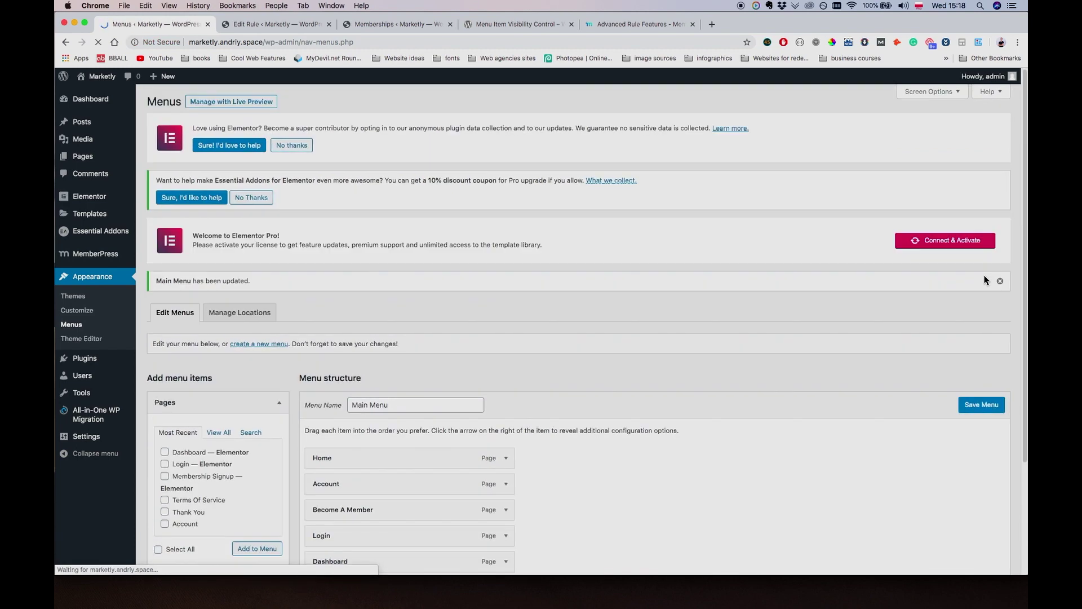
Step: Select the Account item's visibility condition and copy the current_user_can('mepr-active','membership:1') snippet from the MemberPress docs
left_click(508, 486)
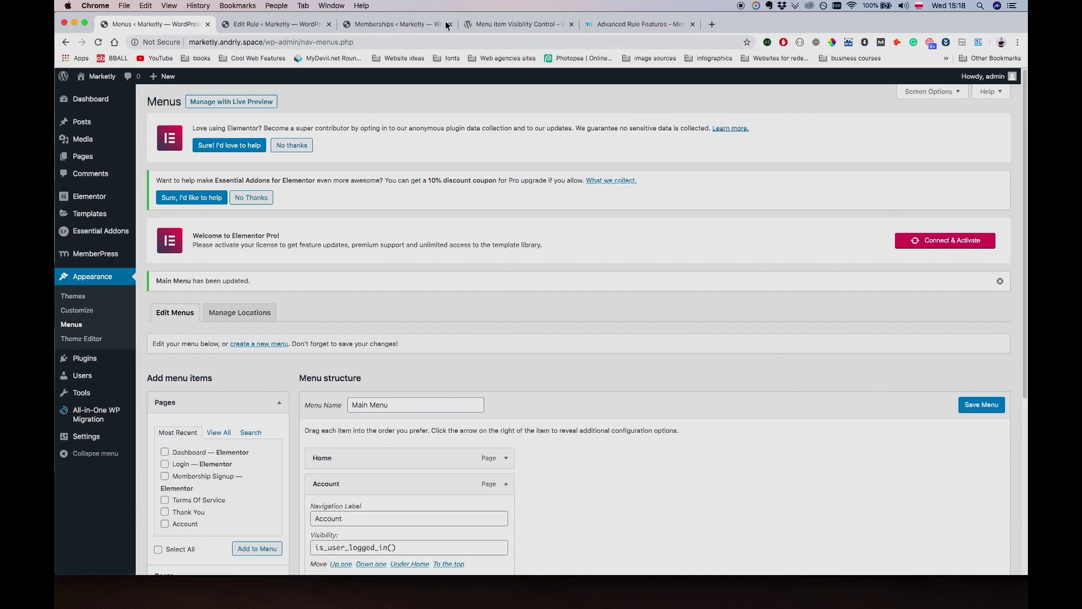
scroll(414, 483, "down", 3)
left_click_drag(404, 451, 321, 444)
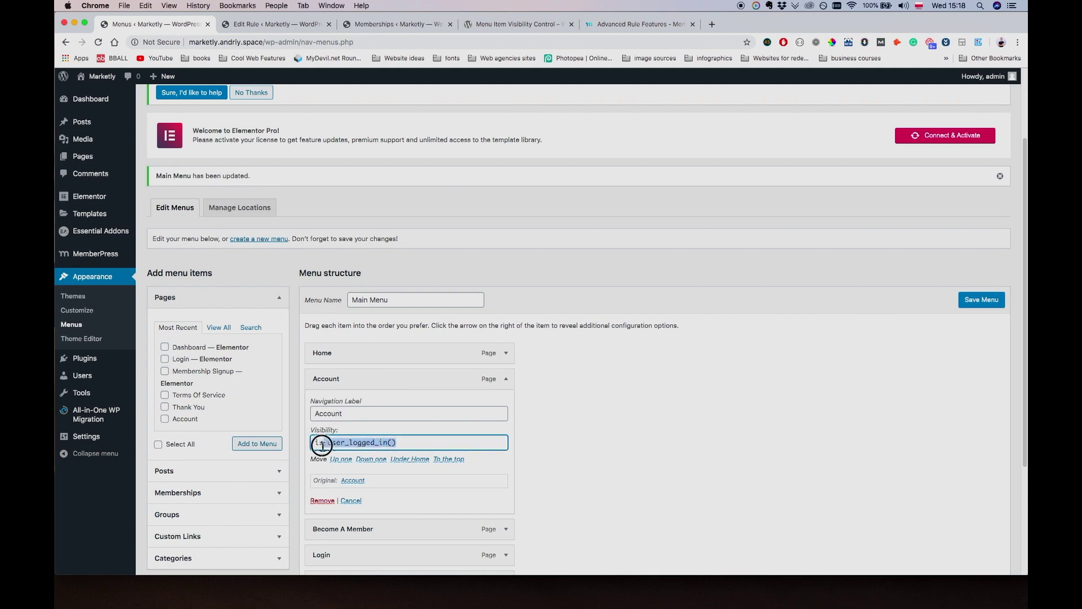
left_click(411, 25)
left_click(516, 24)
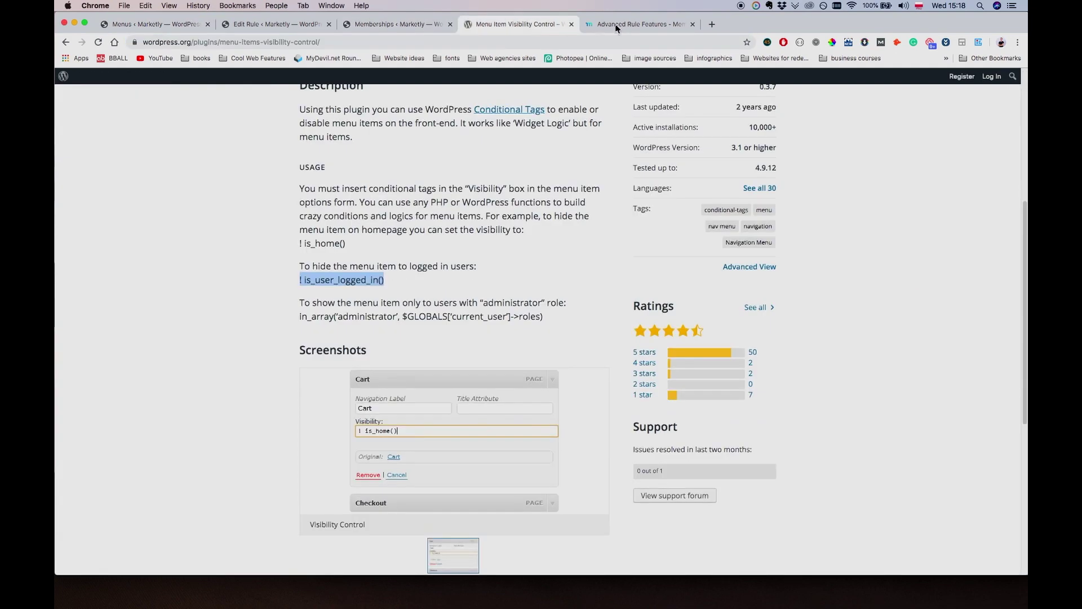
left_click(638, 24)
left_click_drag(665, 332, 685, 341)
key("super+c")
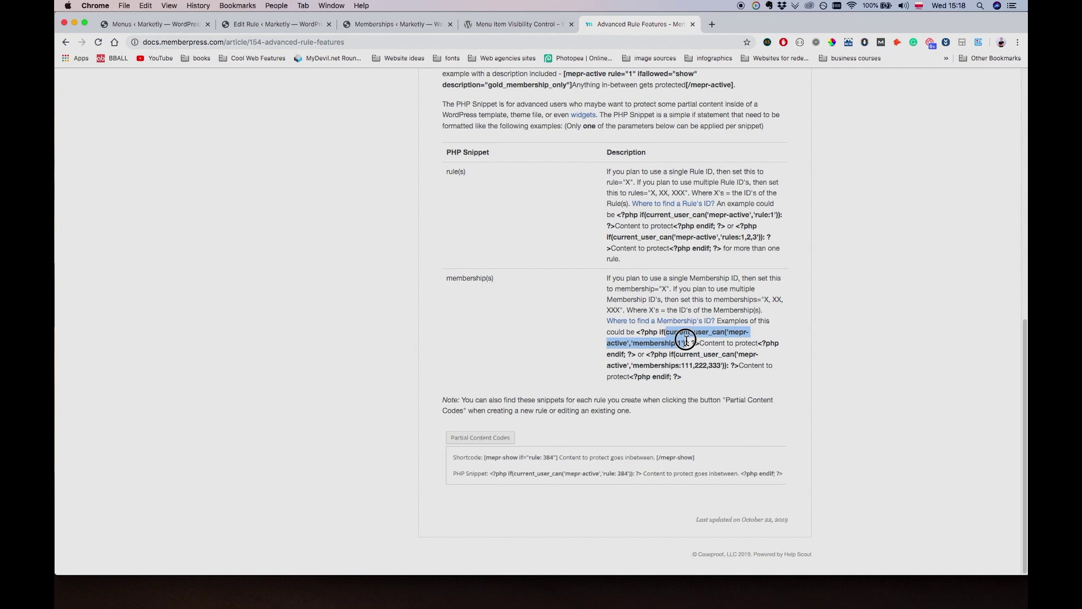
Step: Paste the snippet as Account's visibility condition, change membership 1 to 5, and save the Main Menu
left_click(175, 29)
key("super+v")
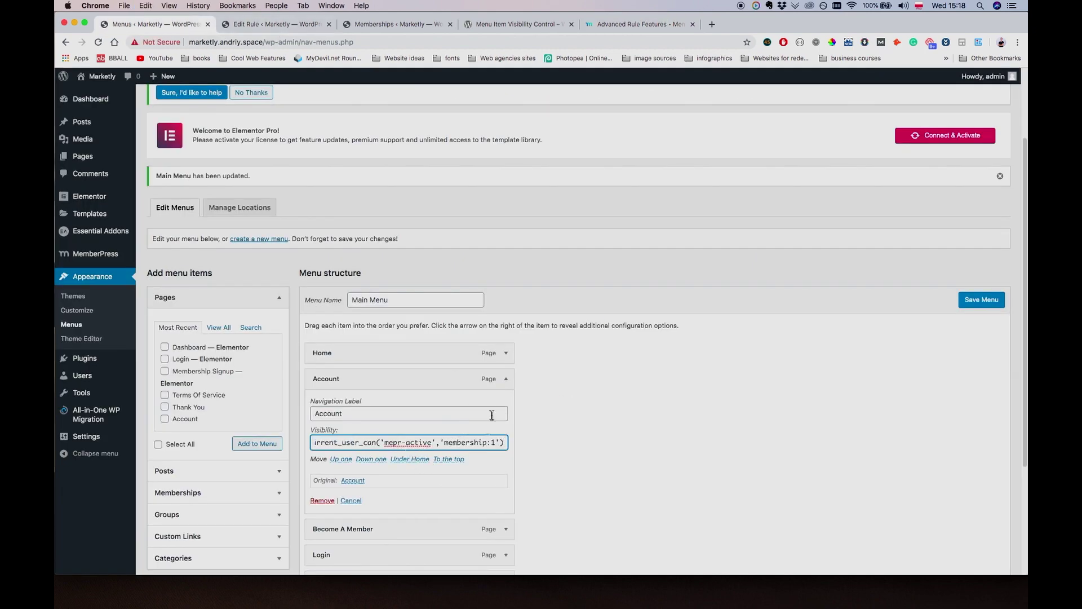
key("Left")
key("Left")
key("BackSpace")
type("5")
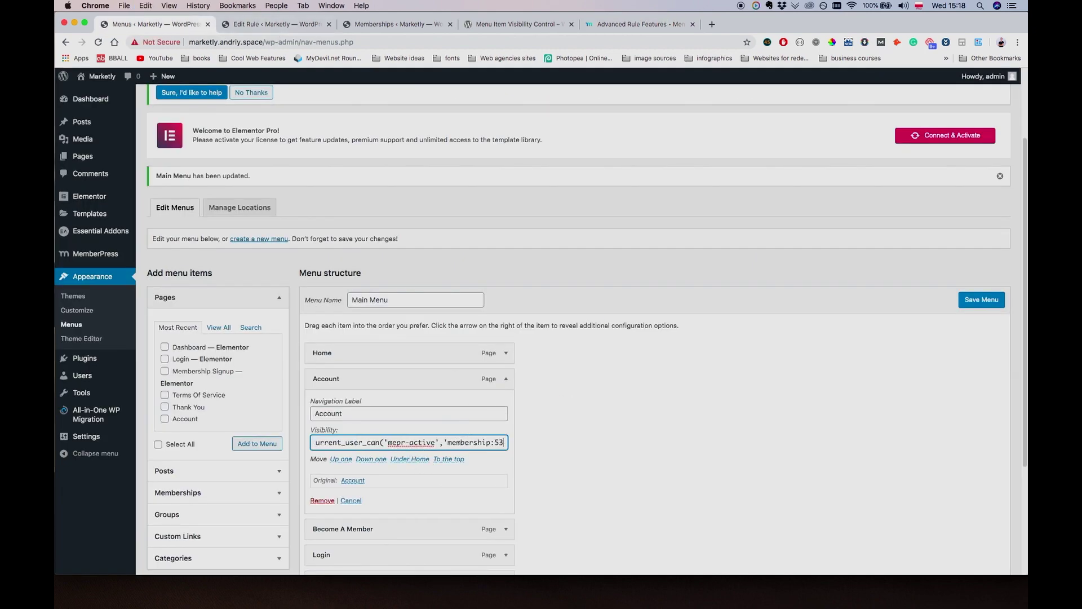
key("super+Left")
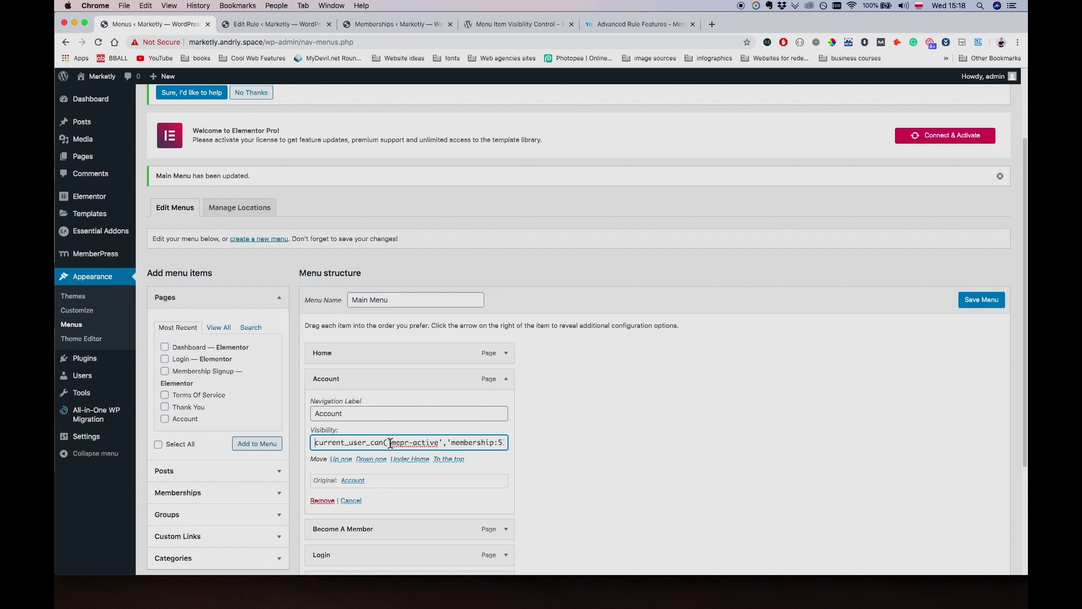
left_click(505, 378)
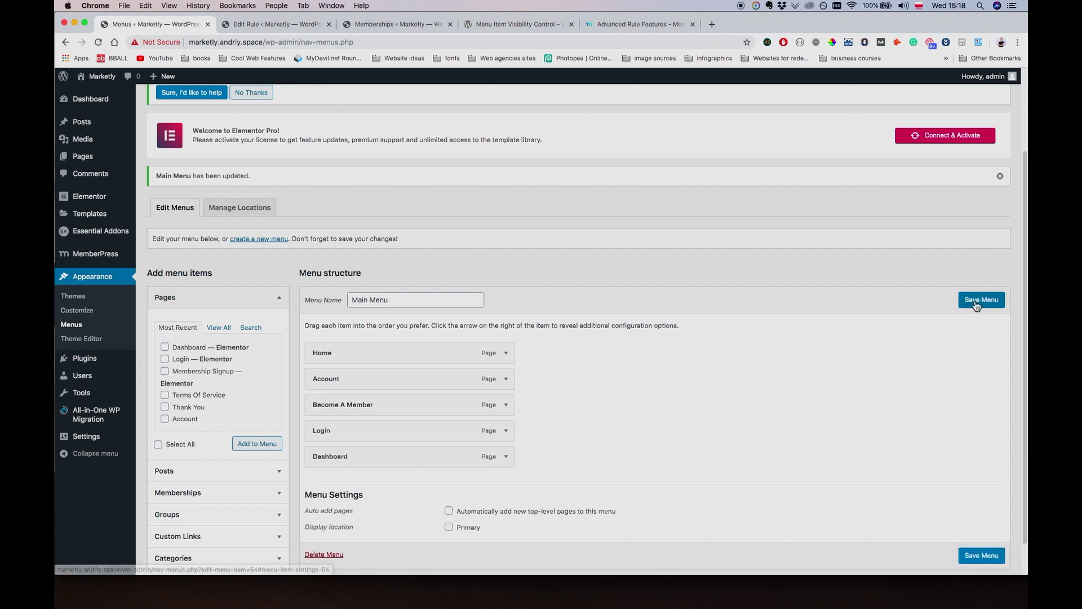
left_click(978, 303)
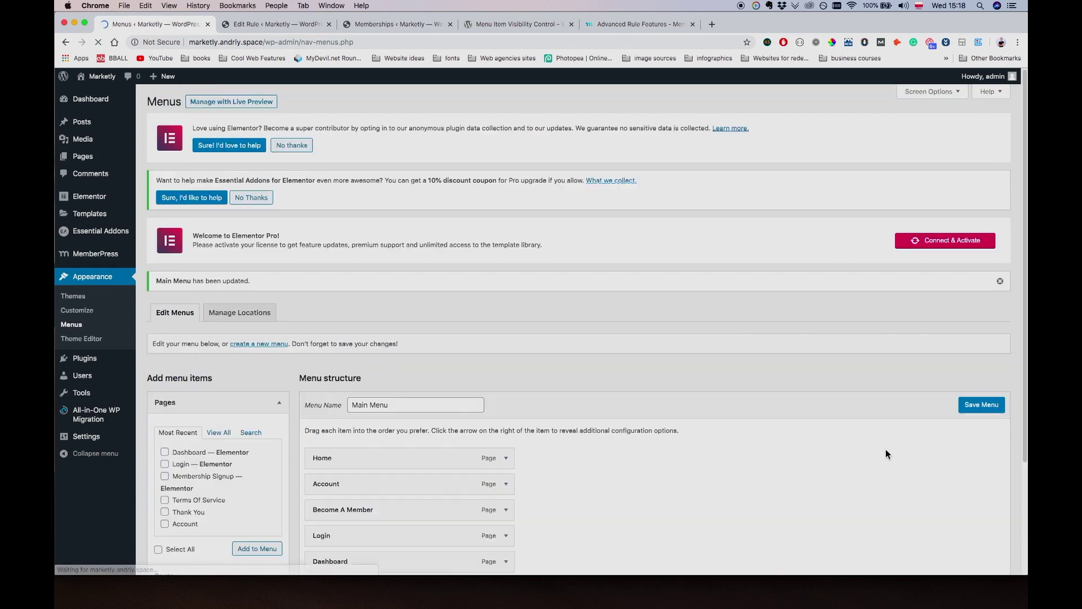
Step: Load the site's home page in a new browser tab using the copied domain
scroll(778, 441, "down", 3)
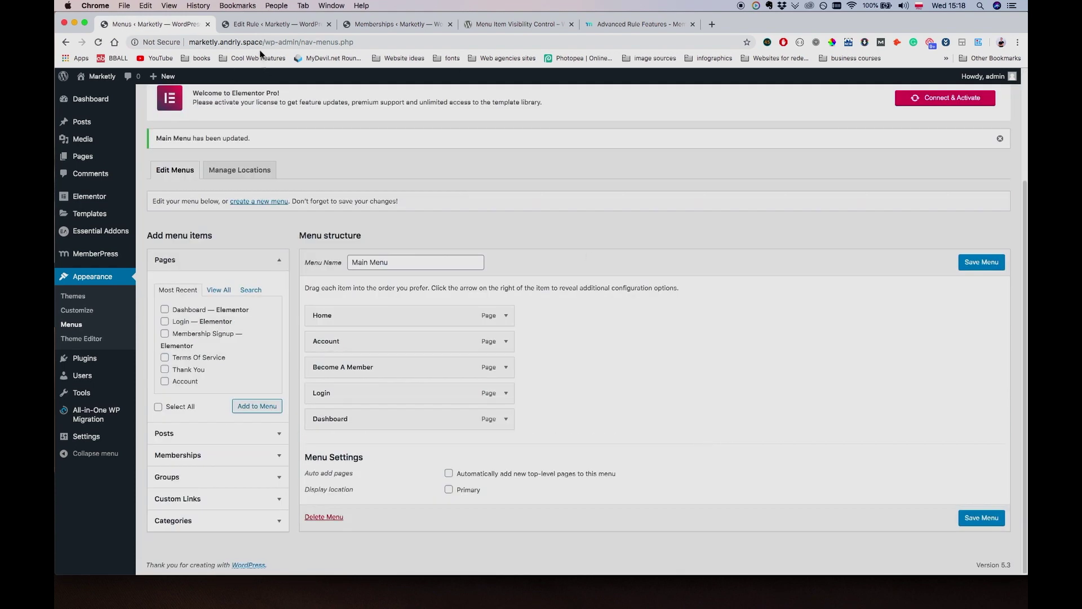
left_click_drag(263, 41, 189, 42)
key("super+c")
key("super+t")
key("super+v")
key("Return")
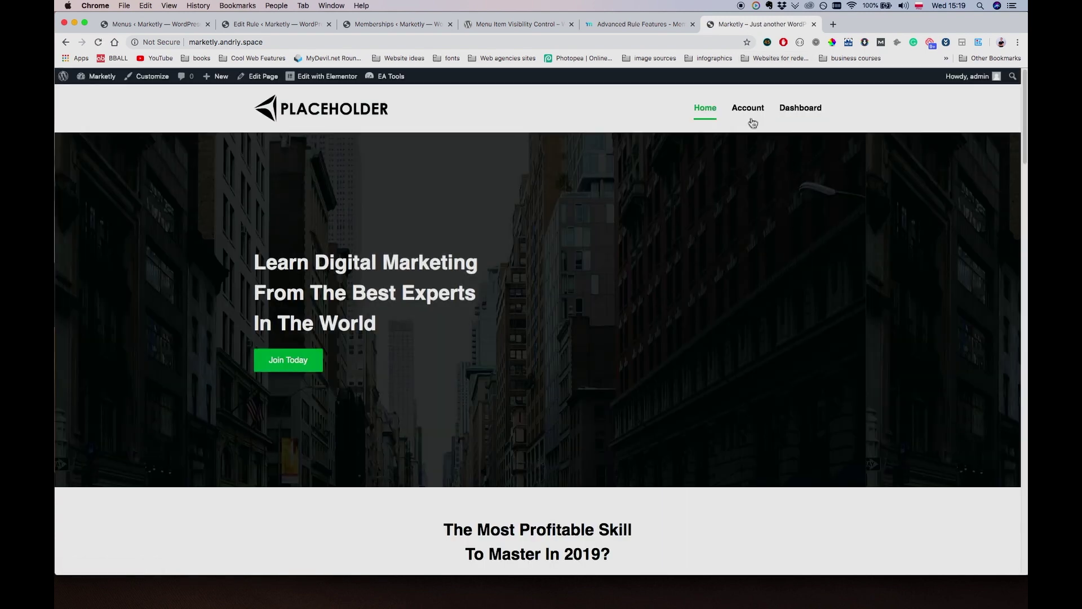
Step: View the Account and Dashboard pages from the live site's main menu
left_click(756, 111)
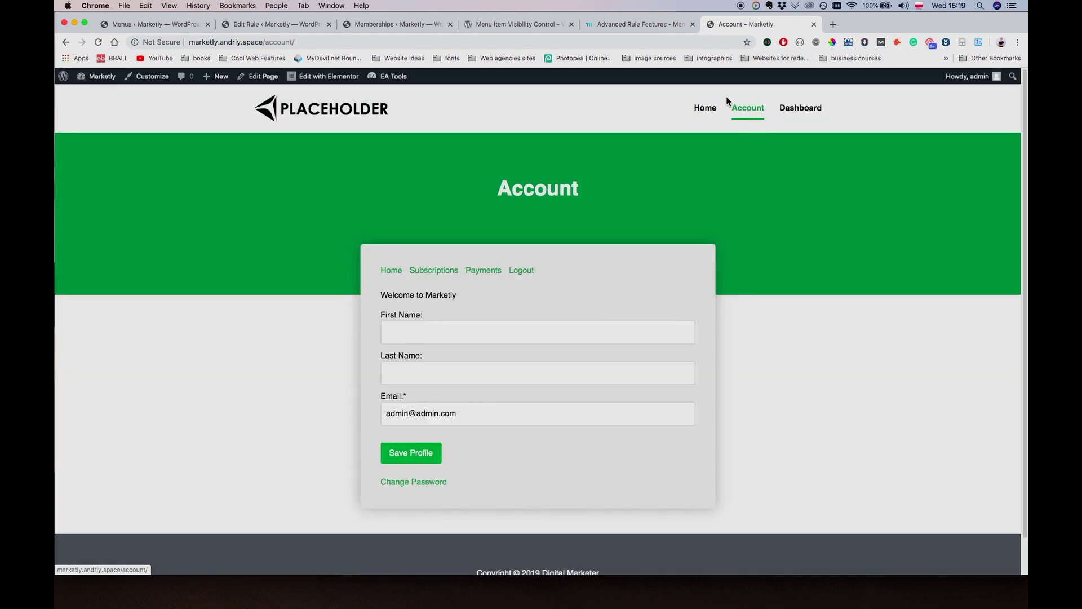
left_click(809, 116)
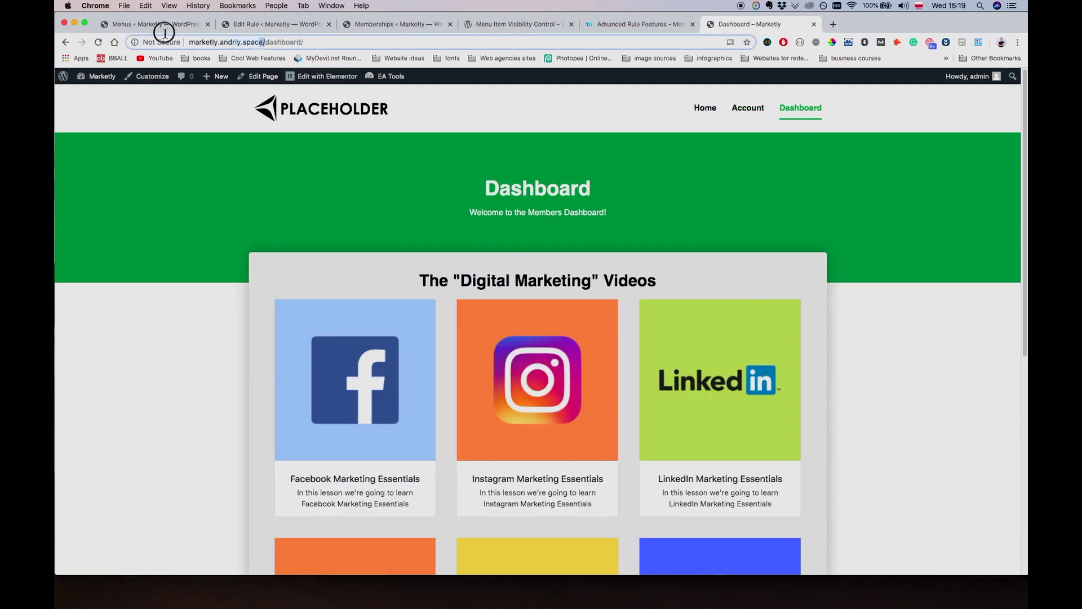
left_click_drag(262, 42, 189, 42)
key("super+c")
key("super+shift+n")
key("super+v")
key("Return")
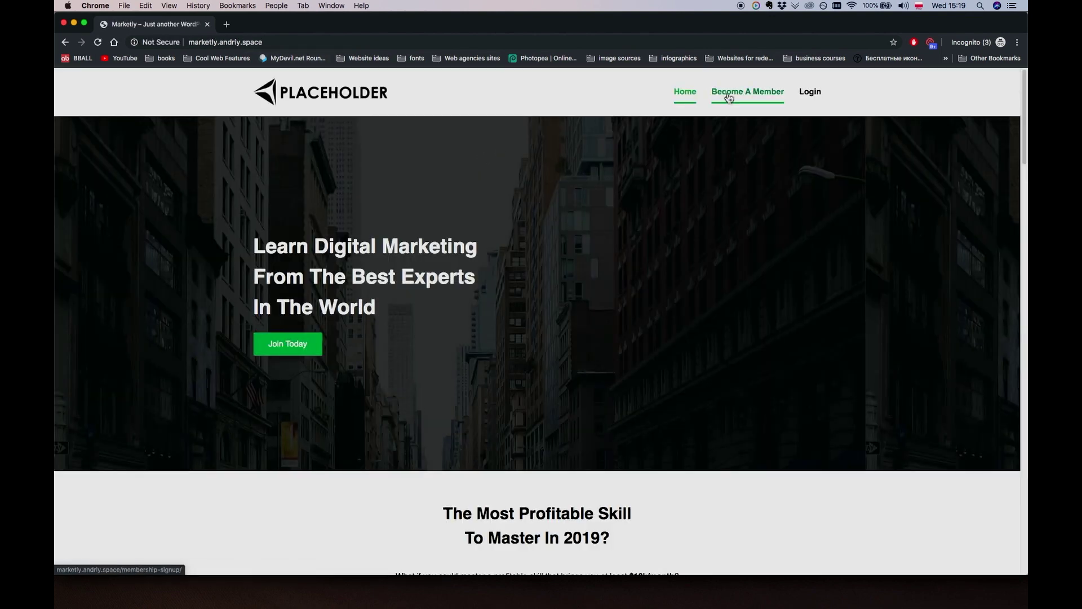
left_click(728, 97)
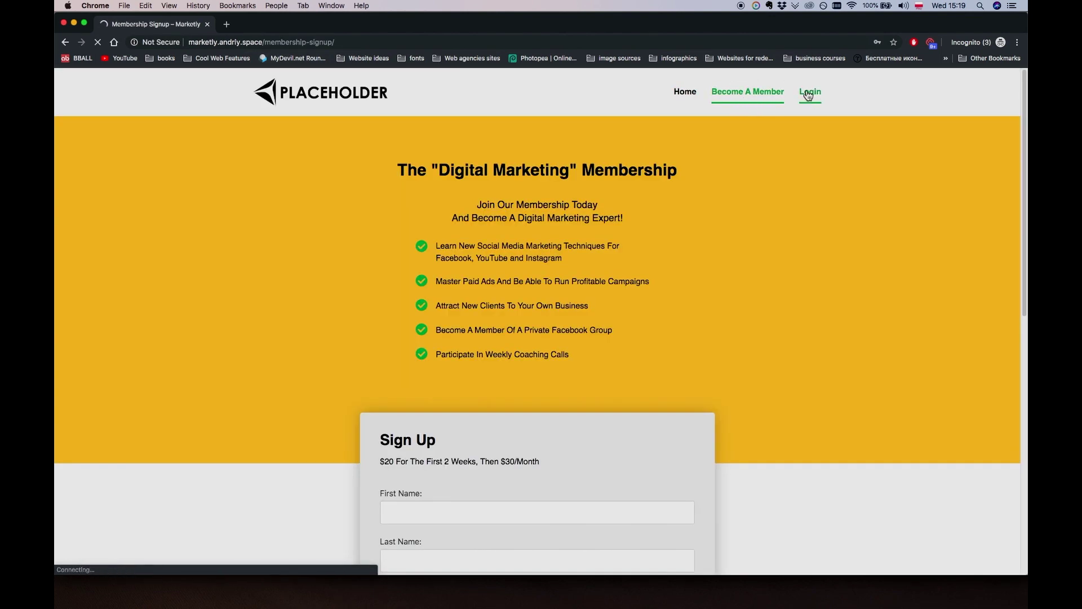
left_click(809, 94)
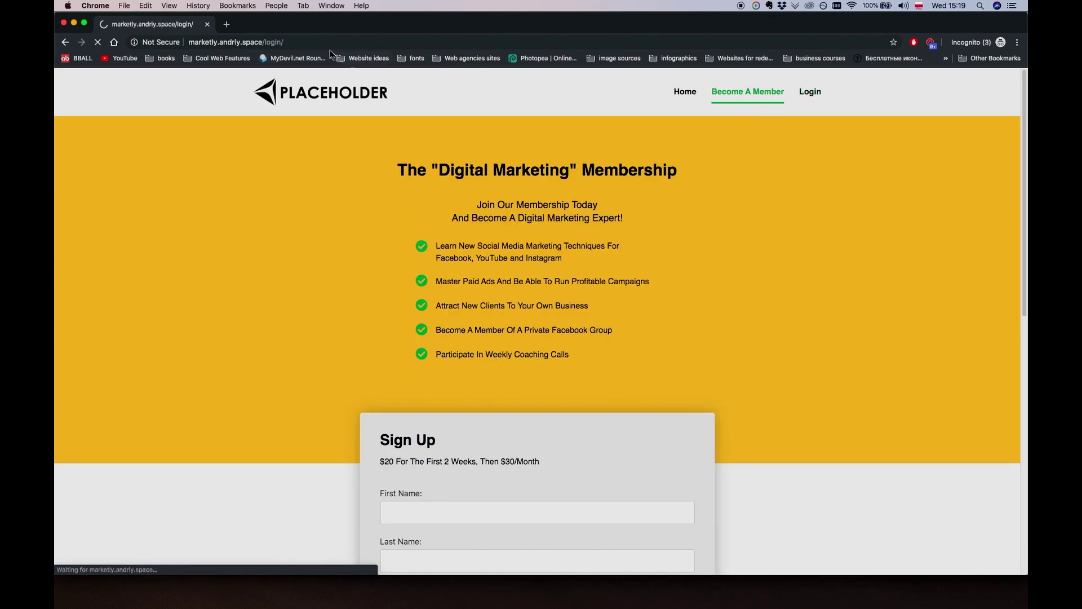
left_click_drag(263, 42, 499, 59)
type("dashboard")
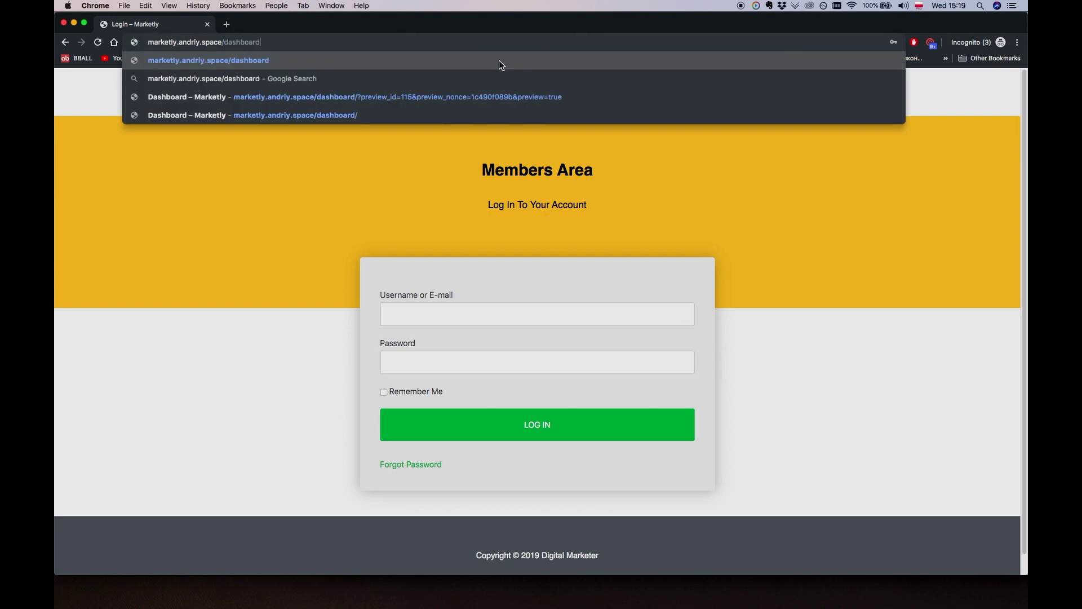
key("Return")
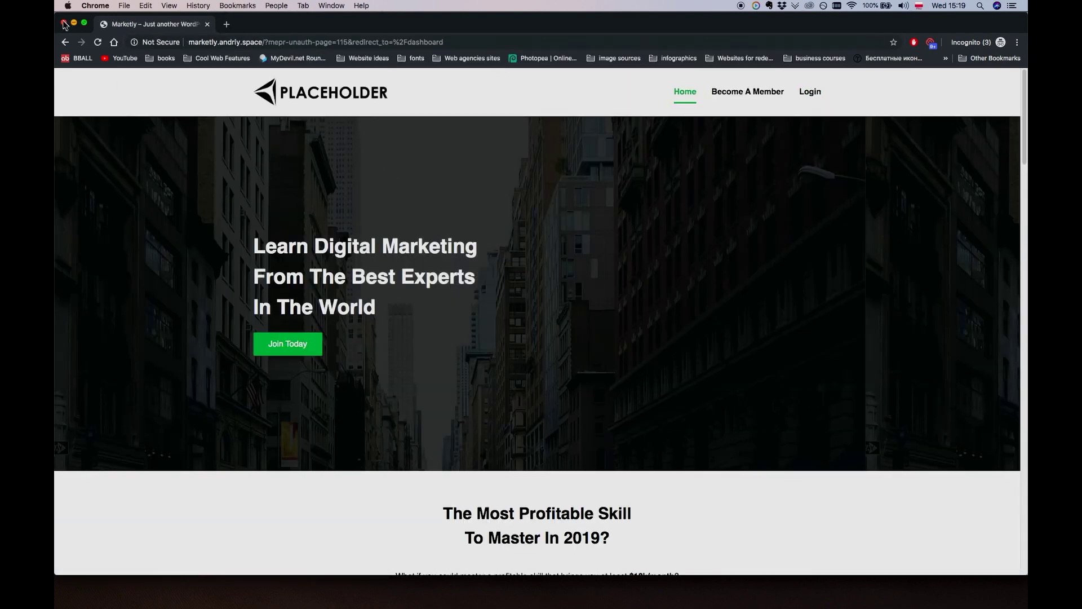
left_click(64, 24)
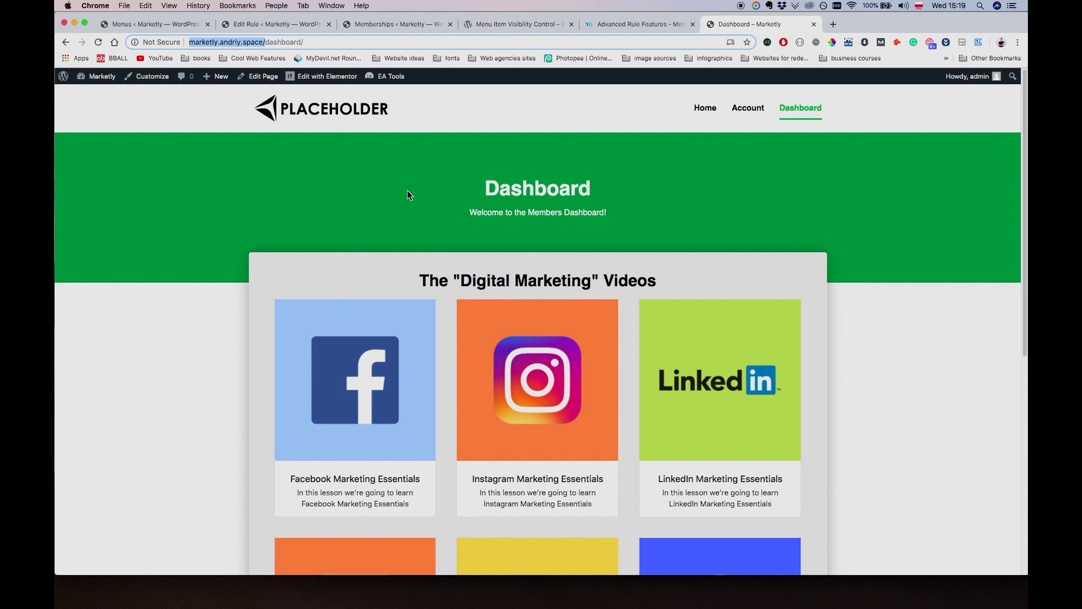